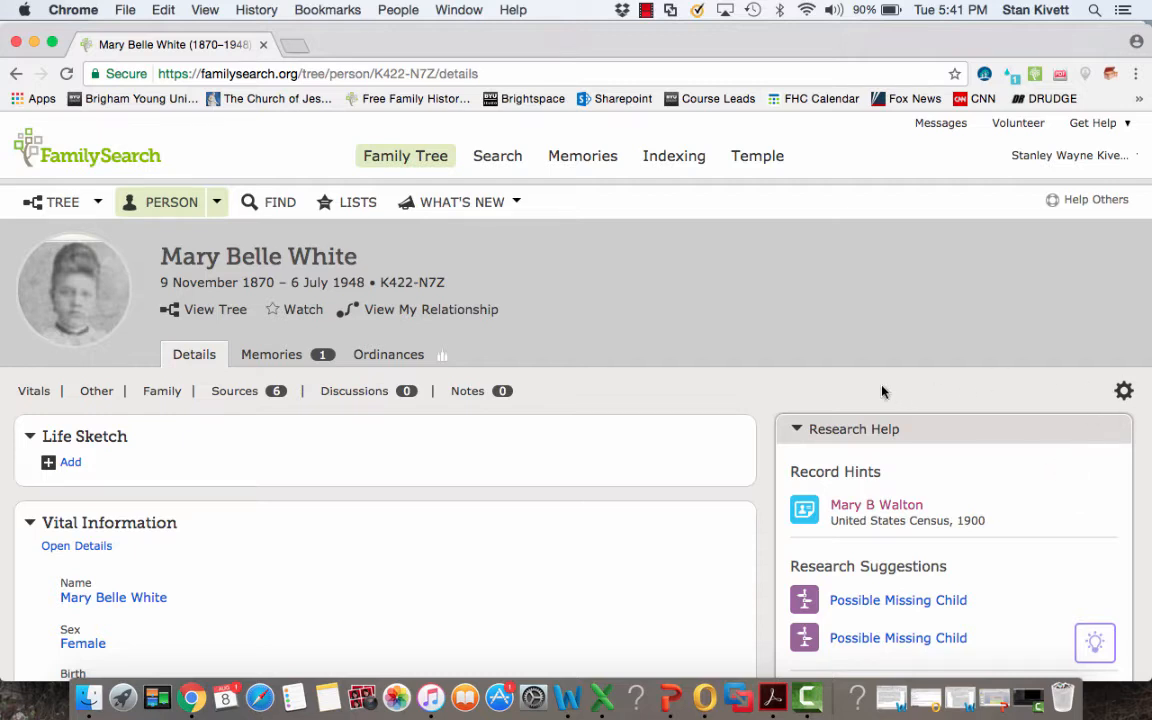
# - Open the 1900 United States Census record hint on the woman's person page
pyautogui.scroll(-4, 668, 406)
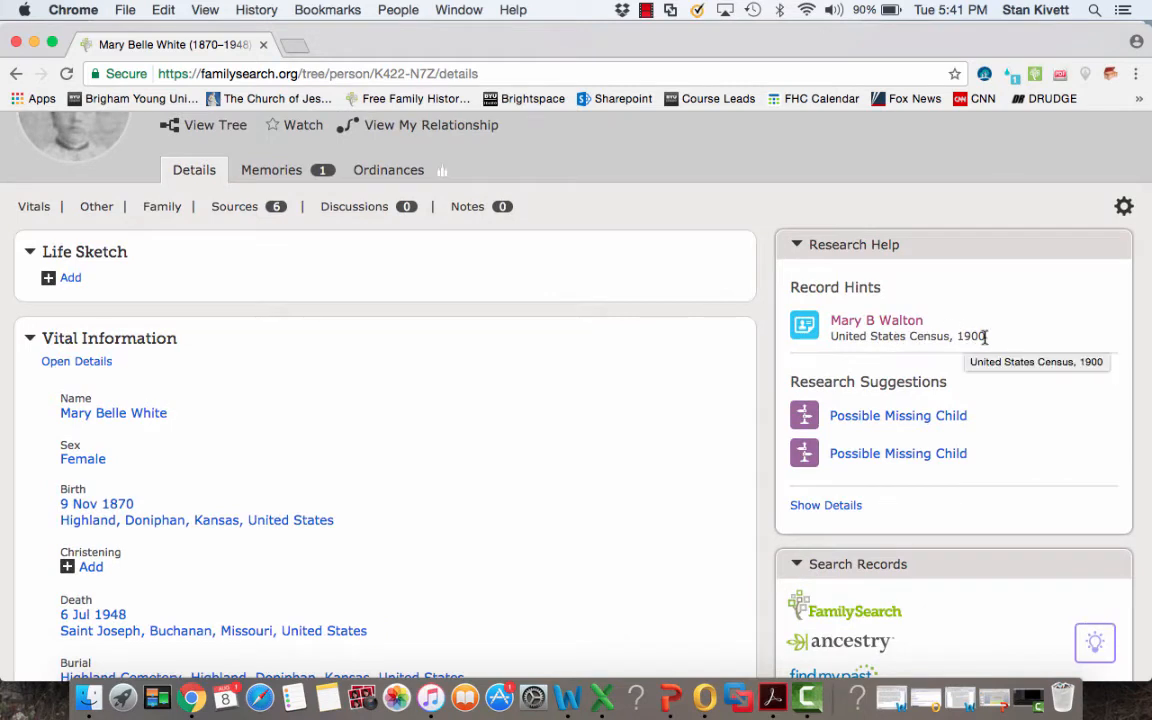
pyautogui.scroll(4, 460, 340)
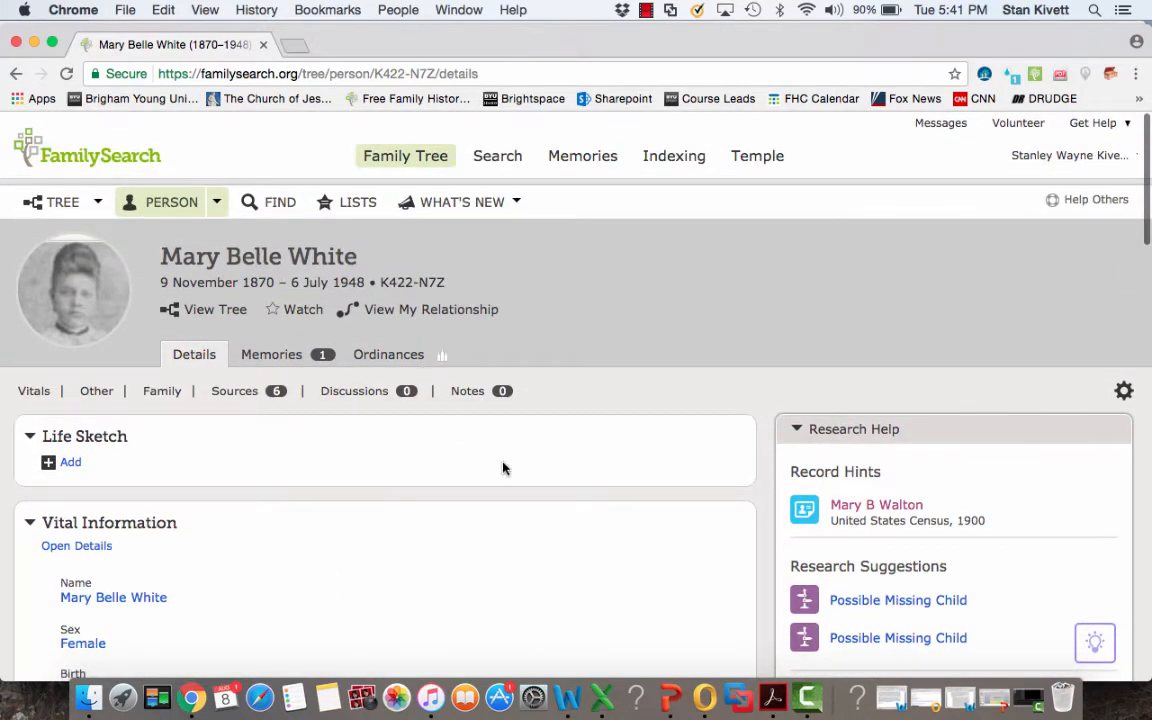
pyautogui.scroll(-2, 503, 468)
pyautogui.scroll(-3, 503, 468)
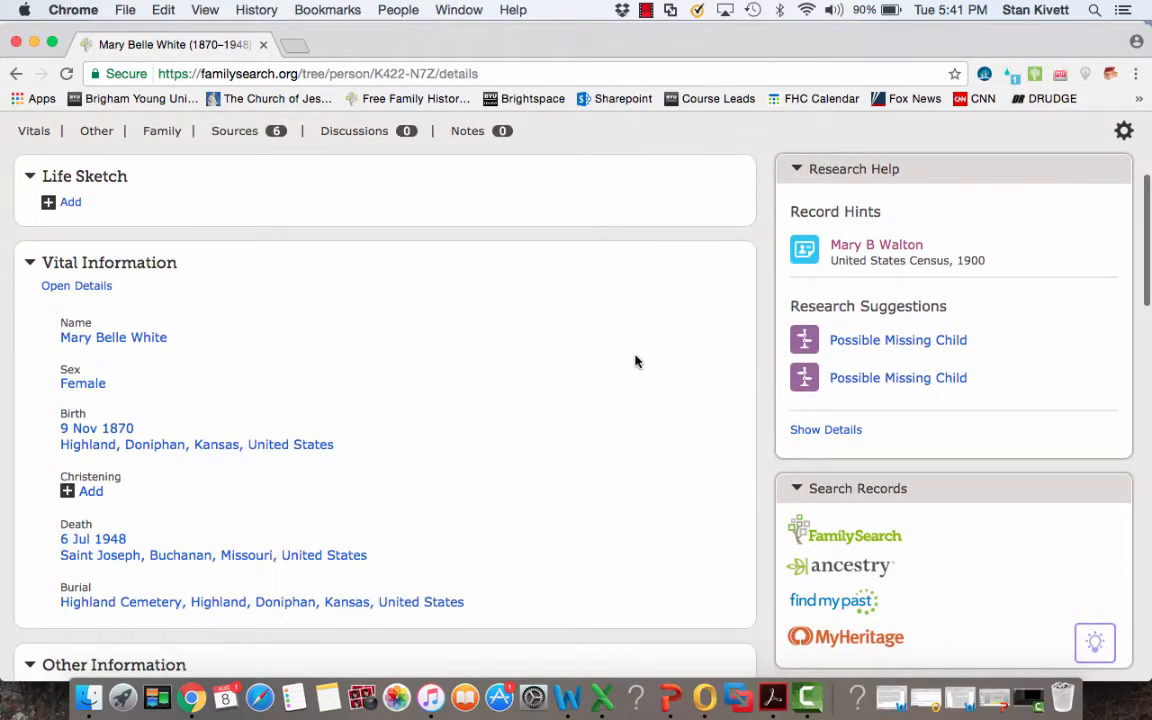
pyautogui.click(852, 250)
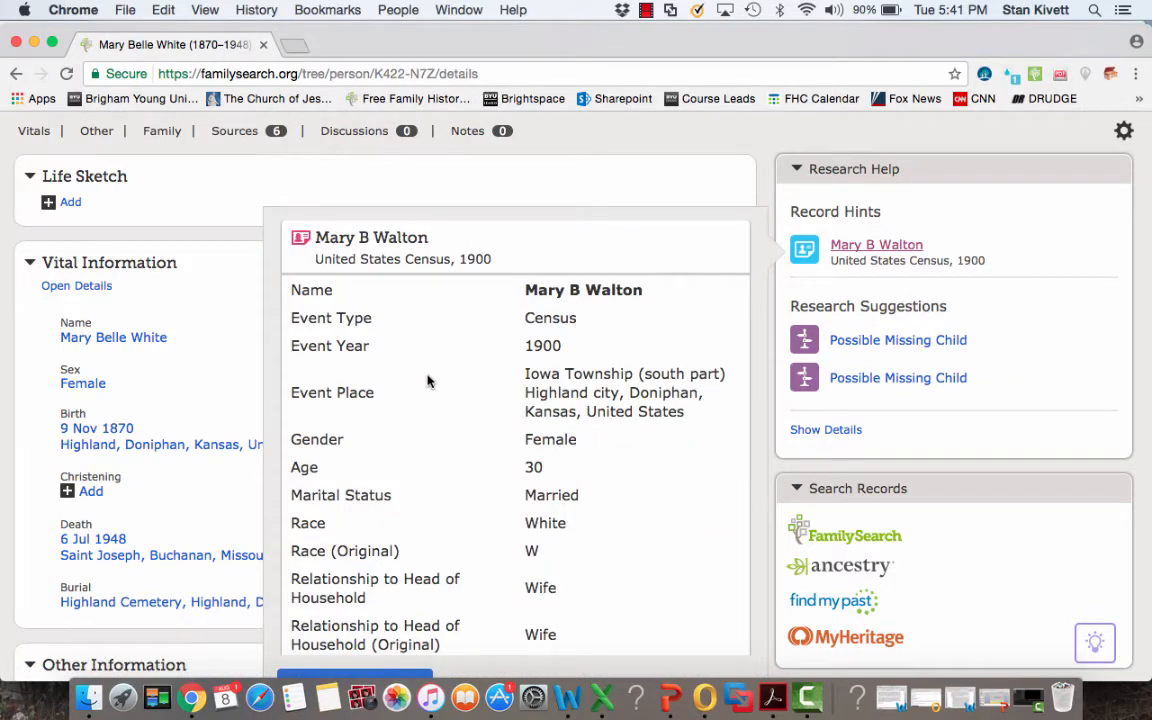
# - Examine the 1900 census hint's indexed details and household members against the person's vital information and family members
pyautogui.scroll(-5, 213, 395)
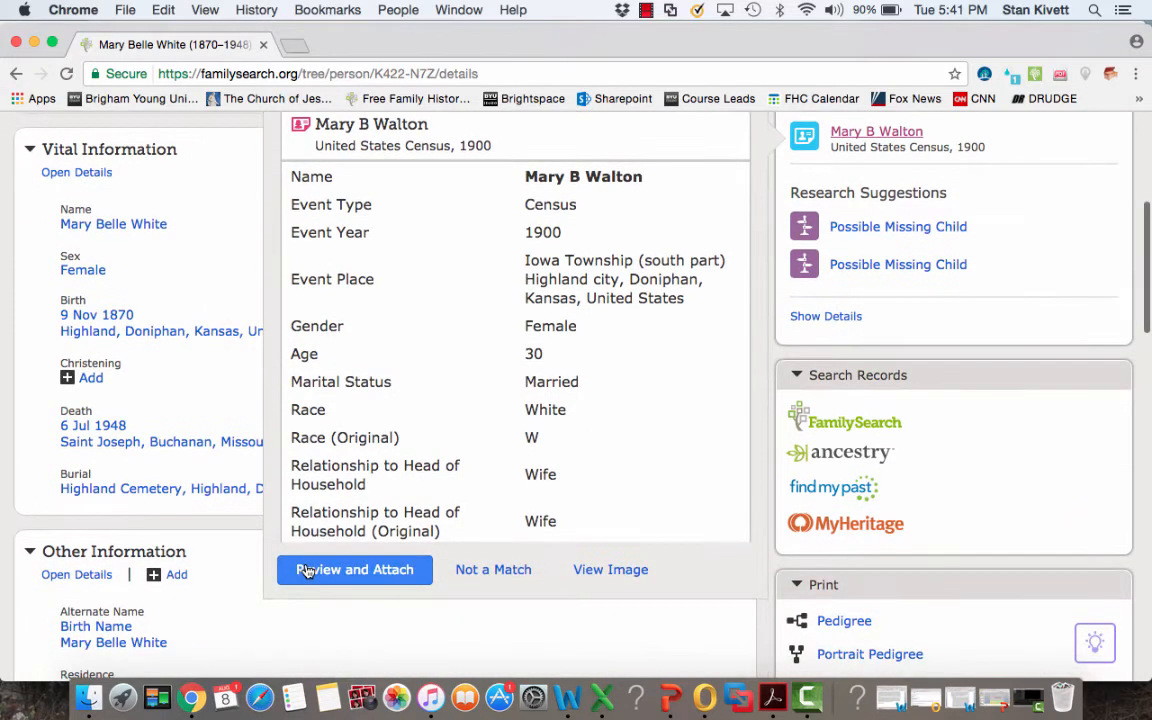
pyautogui.scroll(3, 216, 231)
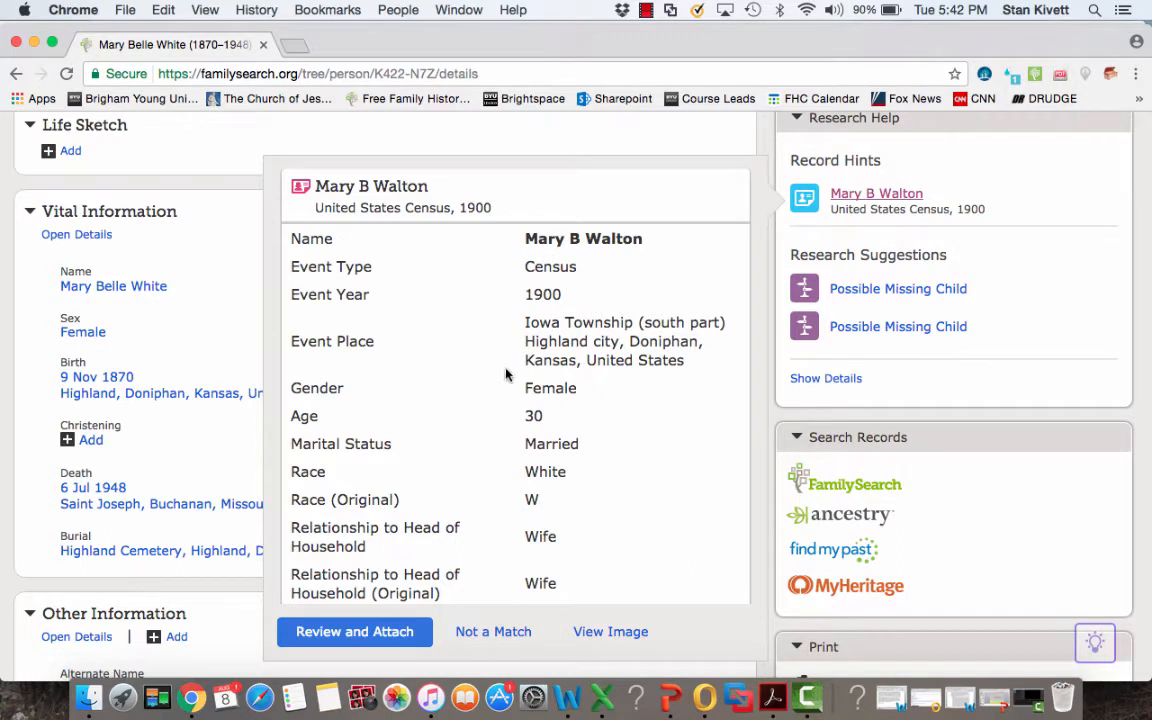
pyautogui.scroll(-3, 533, 380)
pyautogui.scroll(-3, 533, 380)
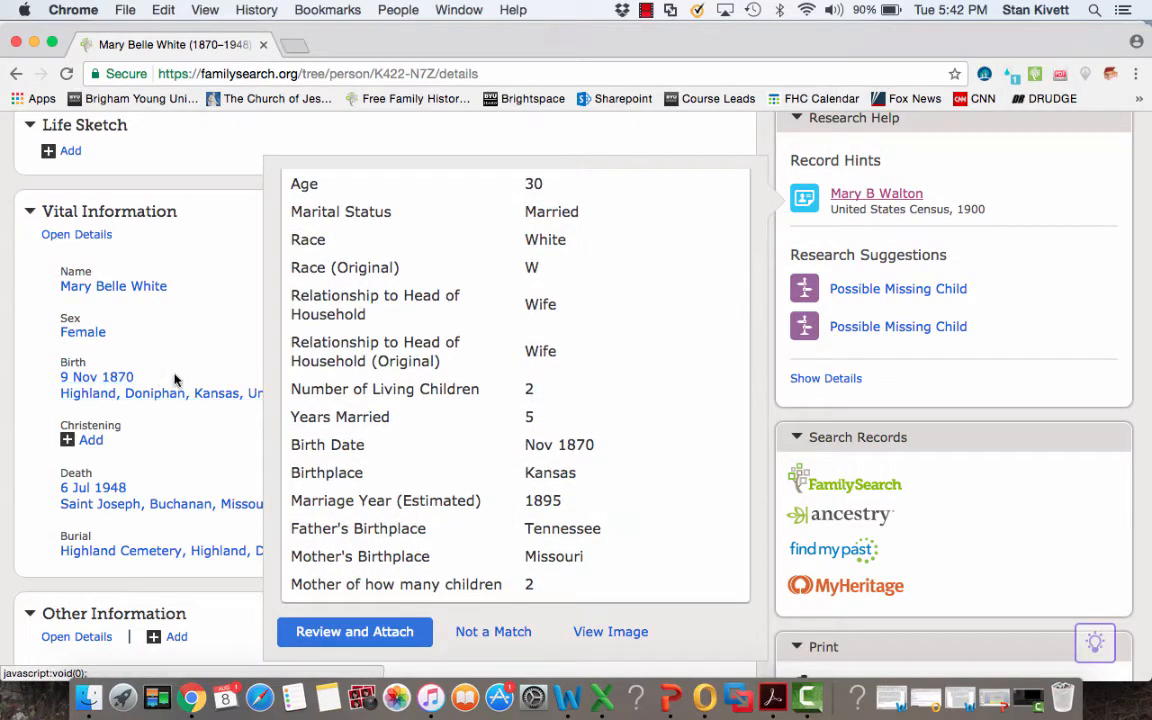
pyautogui.scroll(-2, 419, 388)
pyautogui.scroll(-2, 419, 388)
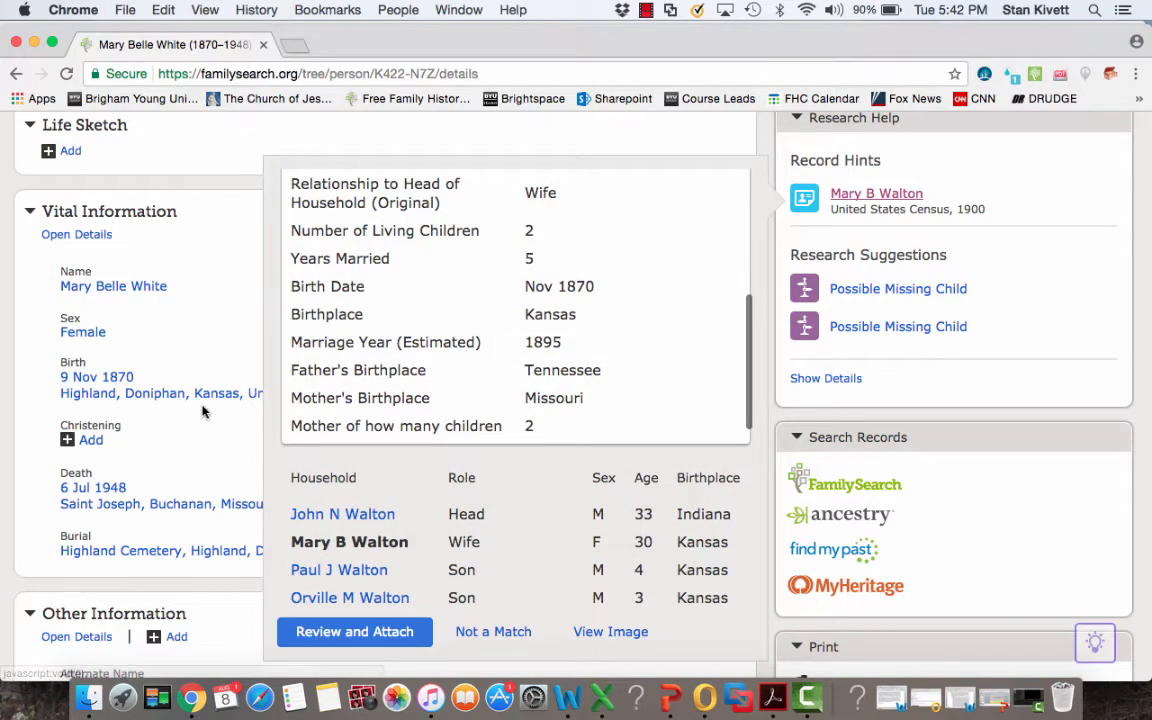
pyautogui.scroll(-4, 393, 506)
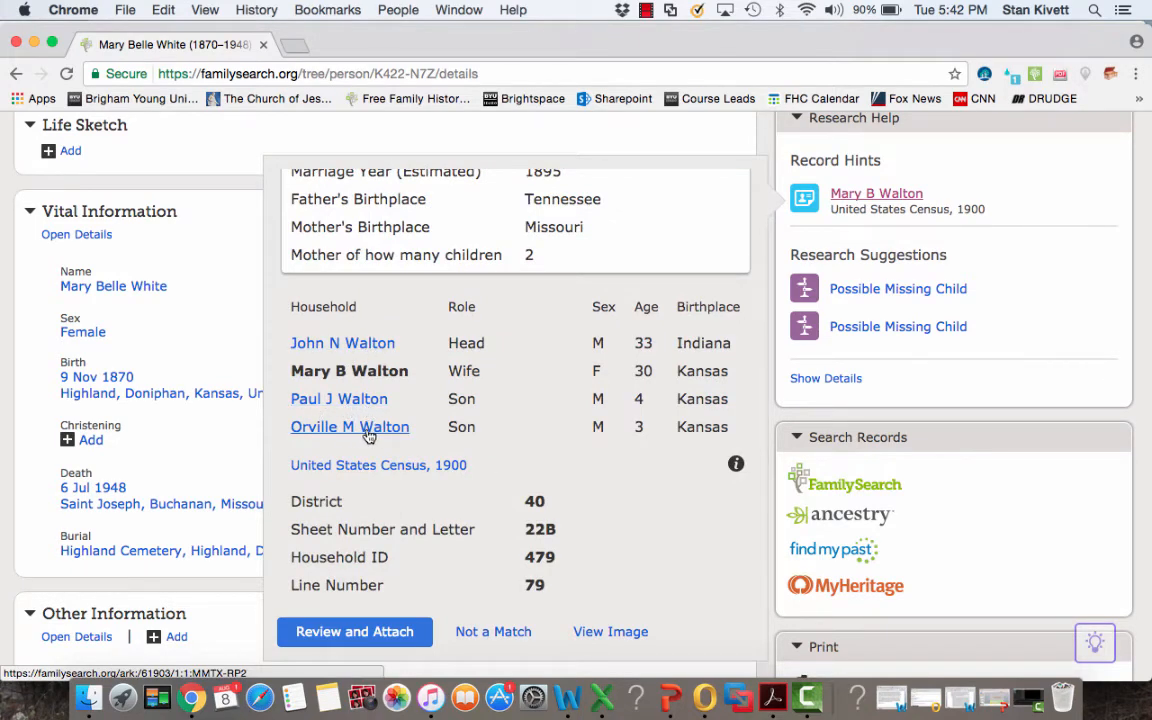
pyautogui.scroll(-10, 196, 433)
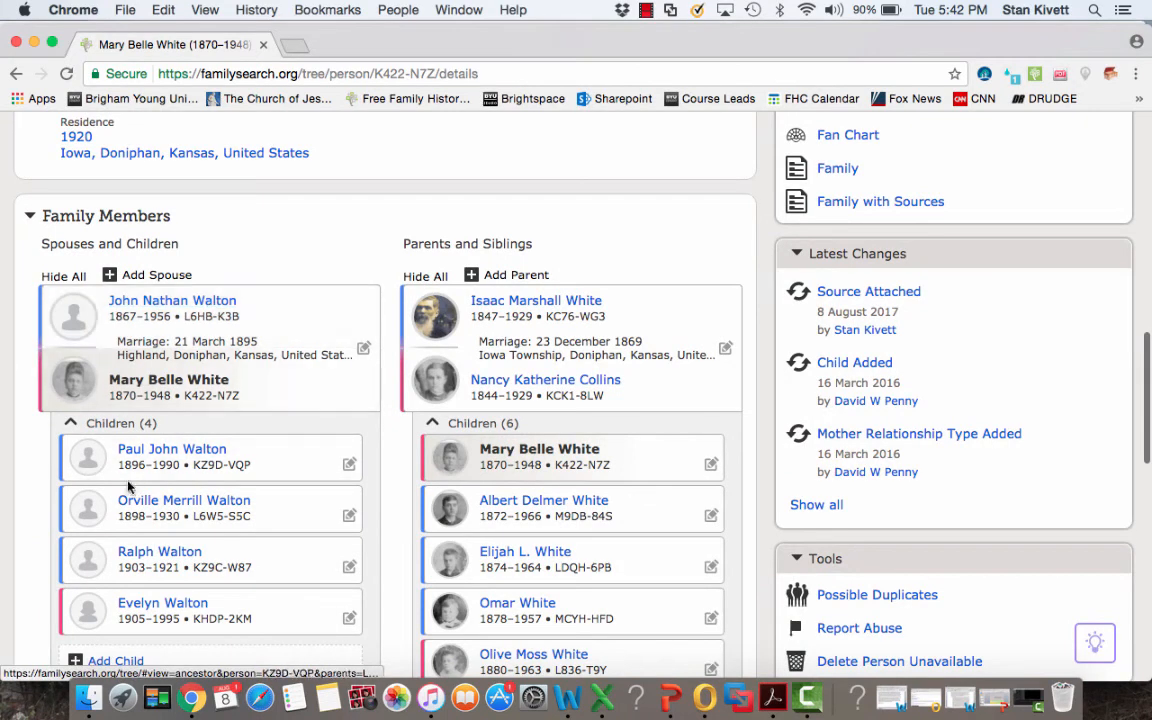
pyautogui.scroll(10, 150, 500)
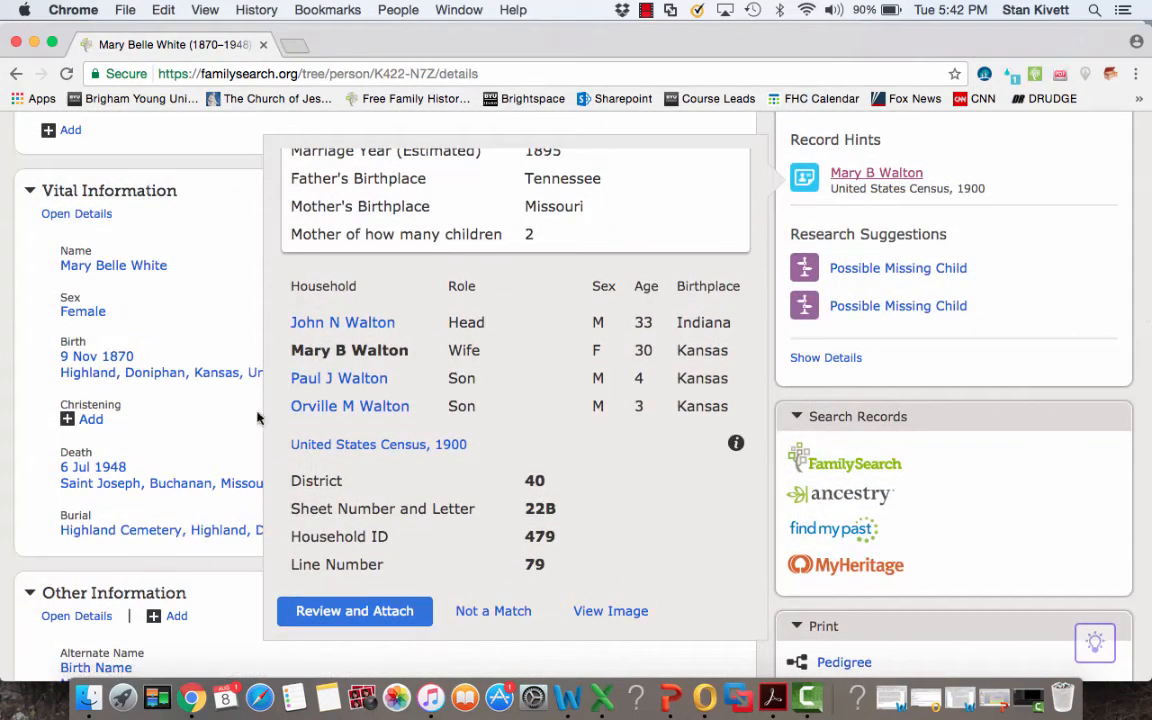
# - Start reviewing the 1900 census hint for attachment and add its 1900 Iowa Township residence to the wife's Family Tree record
pyautogui.click(336, 614)
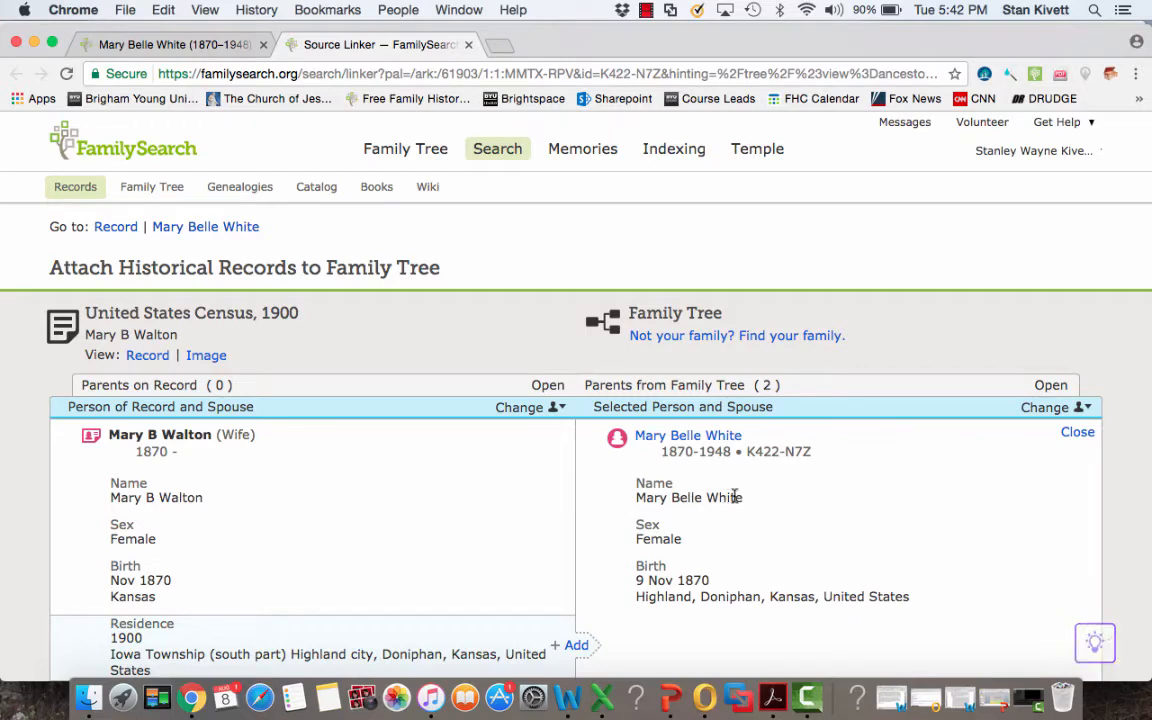
pyautogui.scroll(-5, 735, 497)
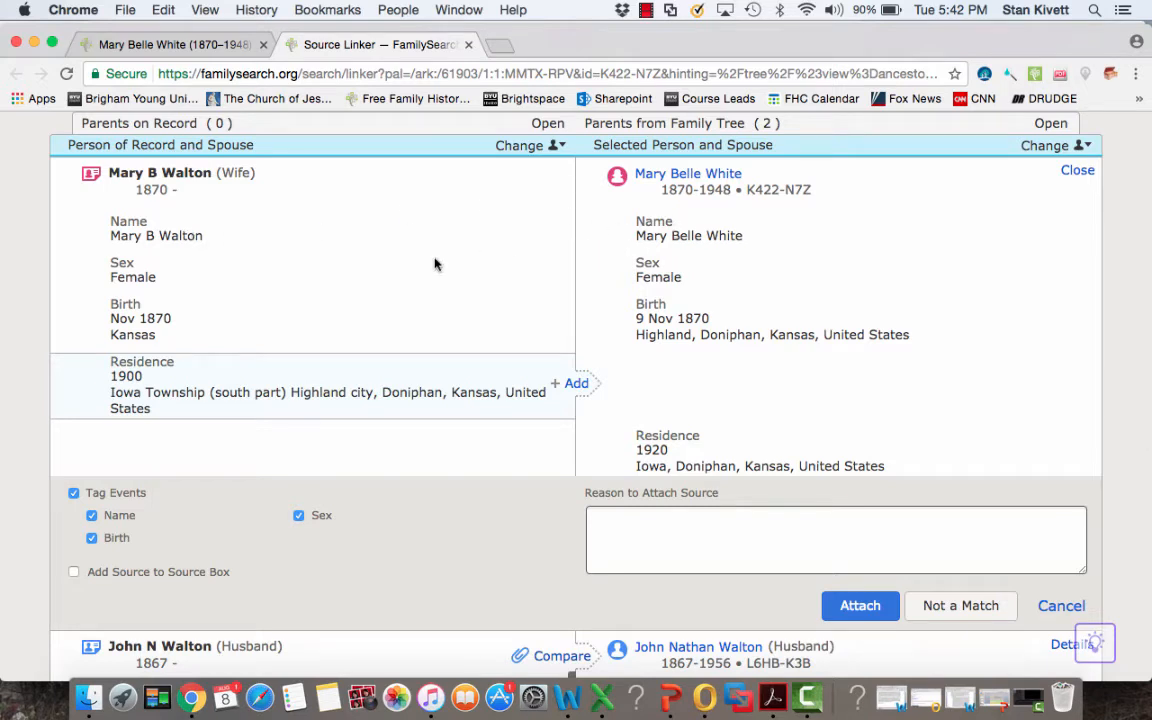
pyautogui.click(578, 386)
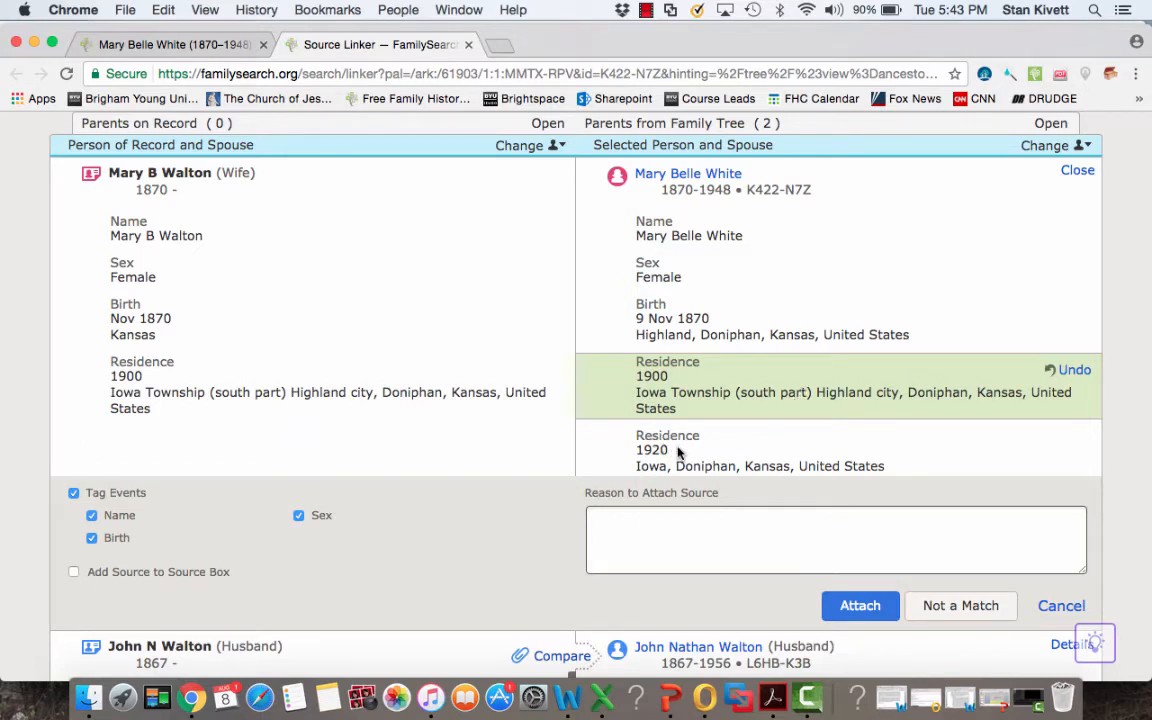
# - Attach the census source to the wife with the reason "Verifies birth and family relations."
pyautogui.click(616, 515)
pyautogui.write('Verifies birth and ')
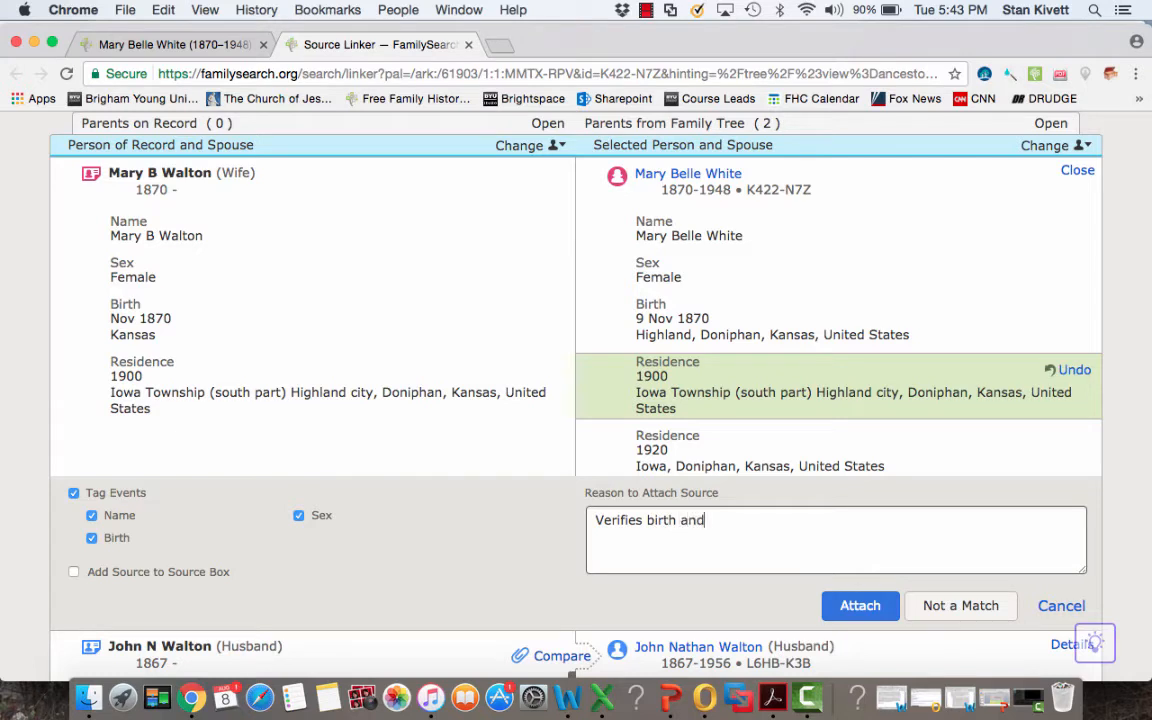
pyautogui.write('family relations.')
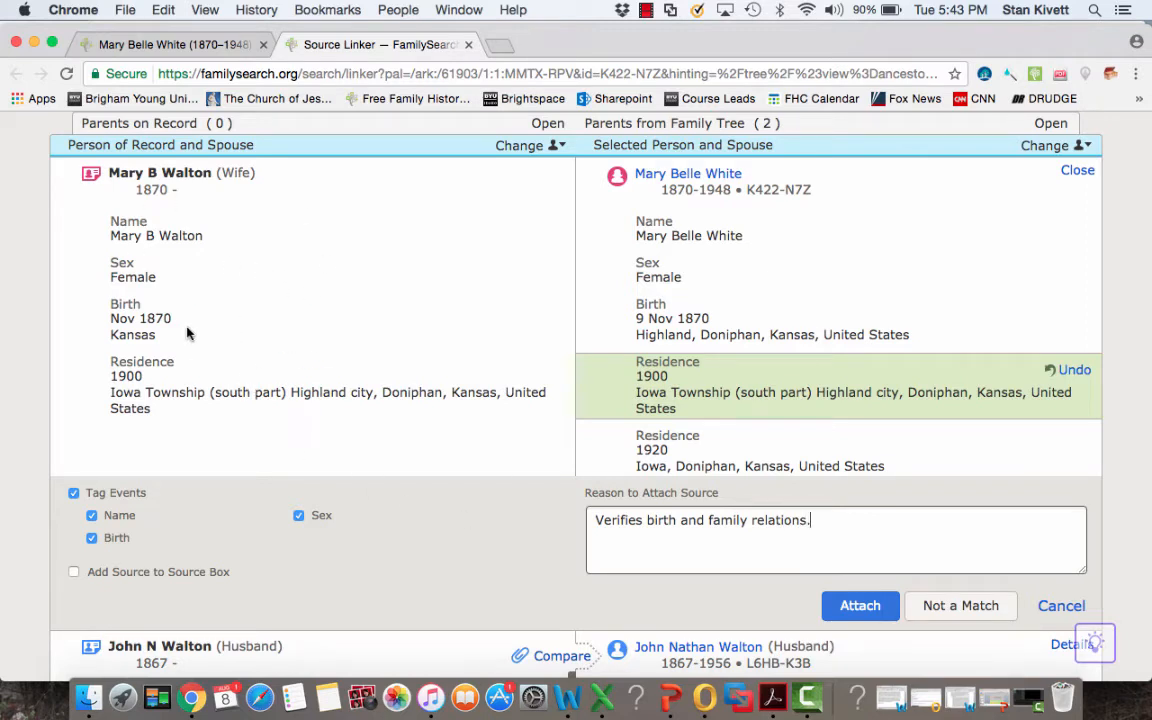
pyautogui.scroll(-3, 360, 360)
pyautogui.scroll(-3, 368, 381)
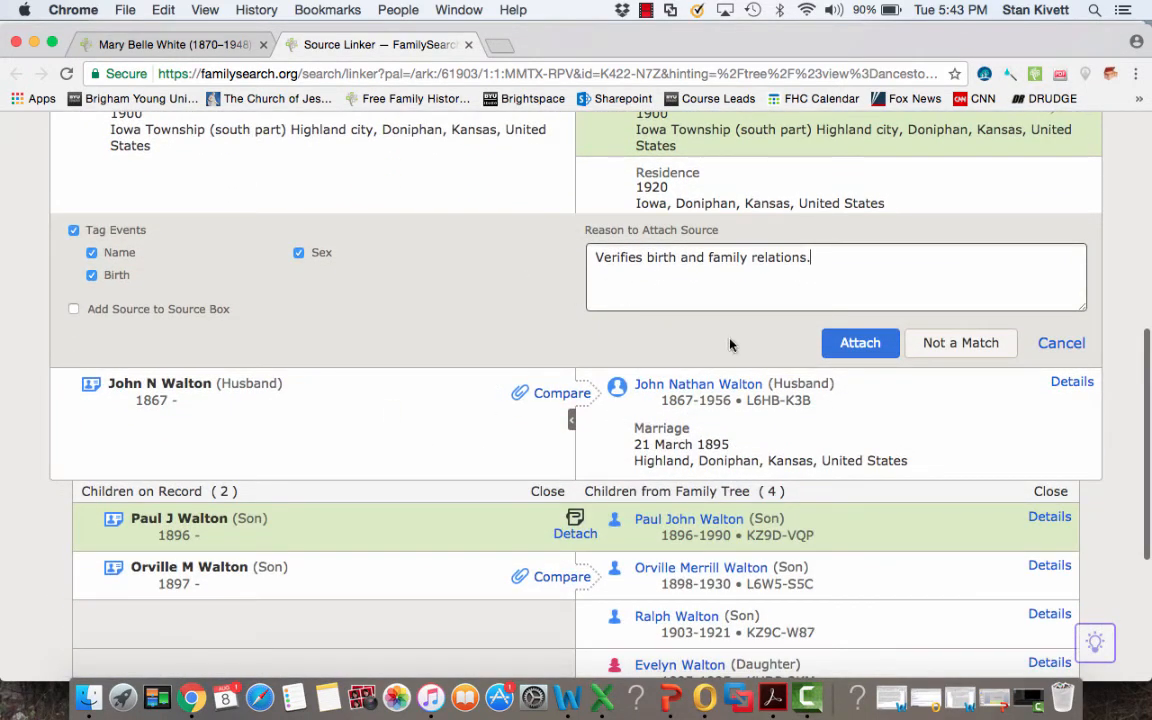
pyautogui.click(846, 346)
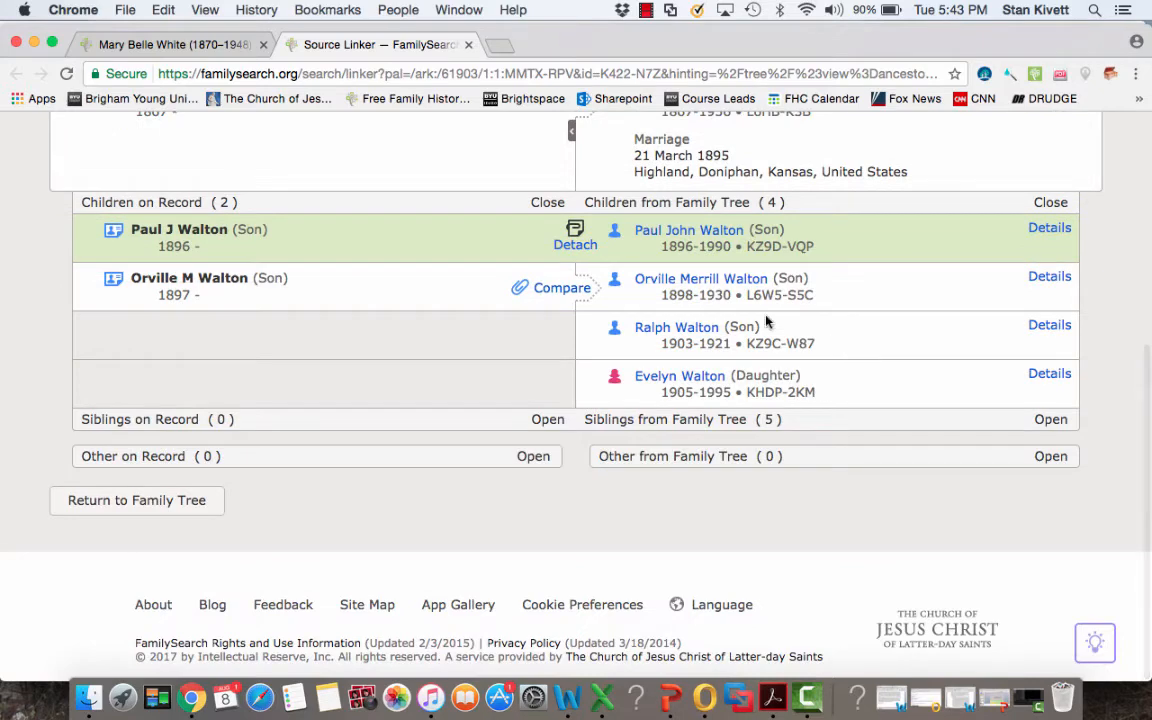
# - Compare the husband's census entry with his Family Tree record, add the 1900 residence, and attach the source with the existing reason
pyautogui.scroll(3, 740, 305)
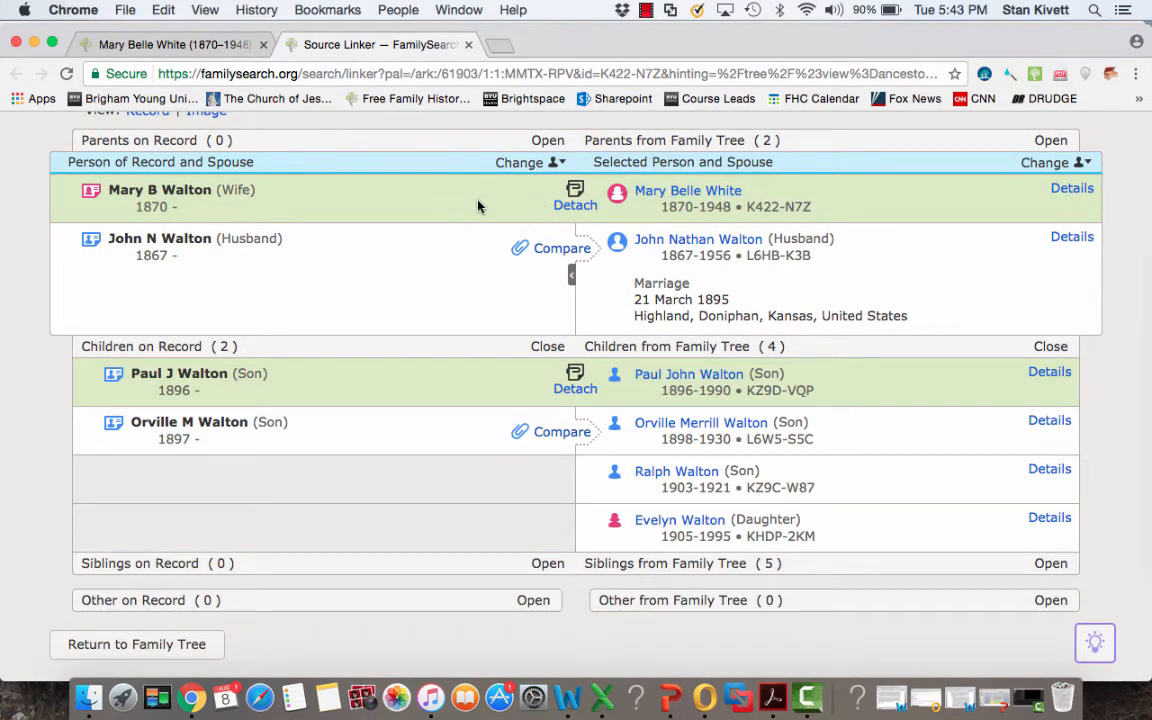
pyautogui.click(562, 249)
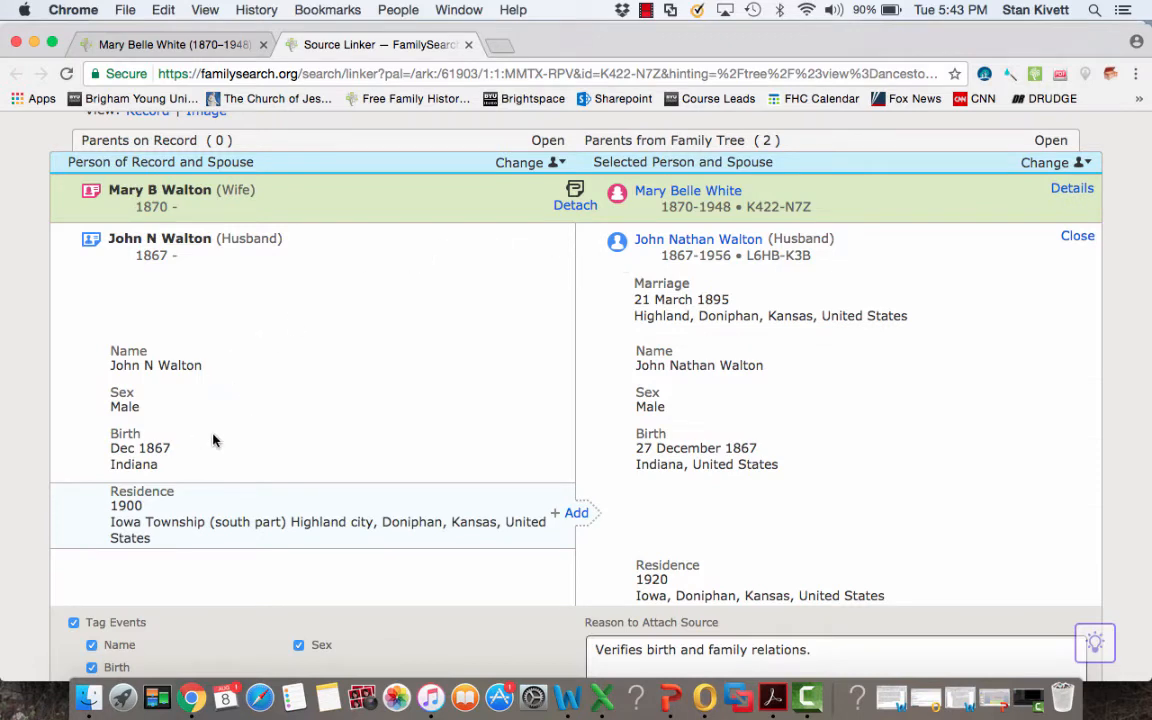
pyautogui.click(577, 513)
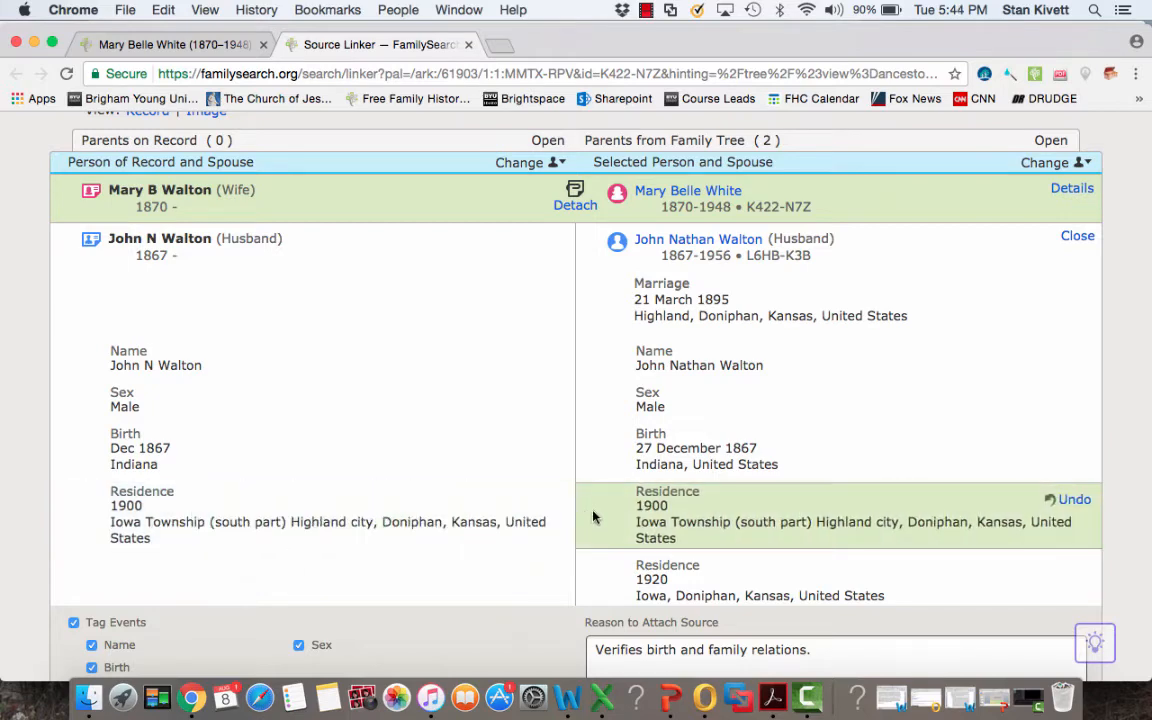
pyautogui.scroll(-5, 720, 503)
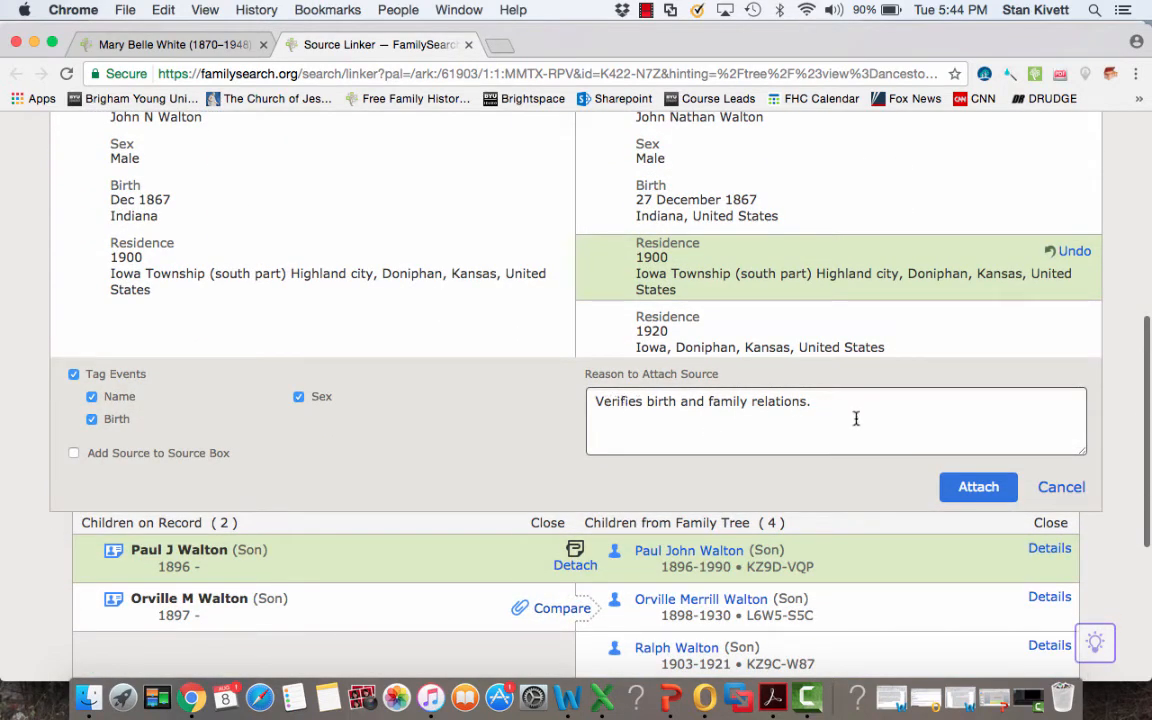
pyautogui.click(970, 487)
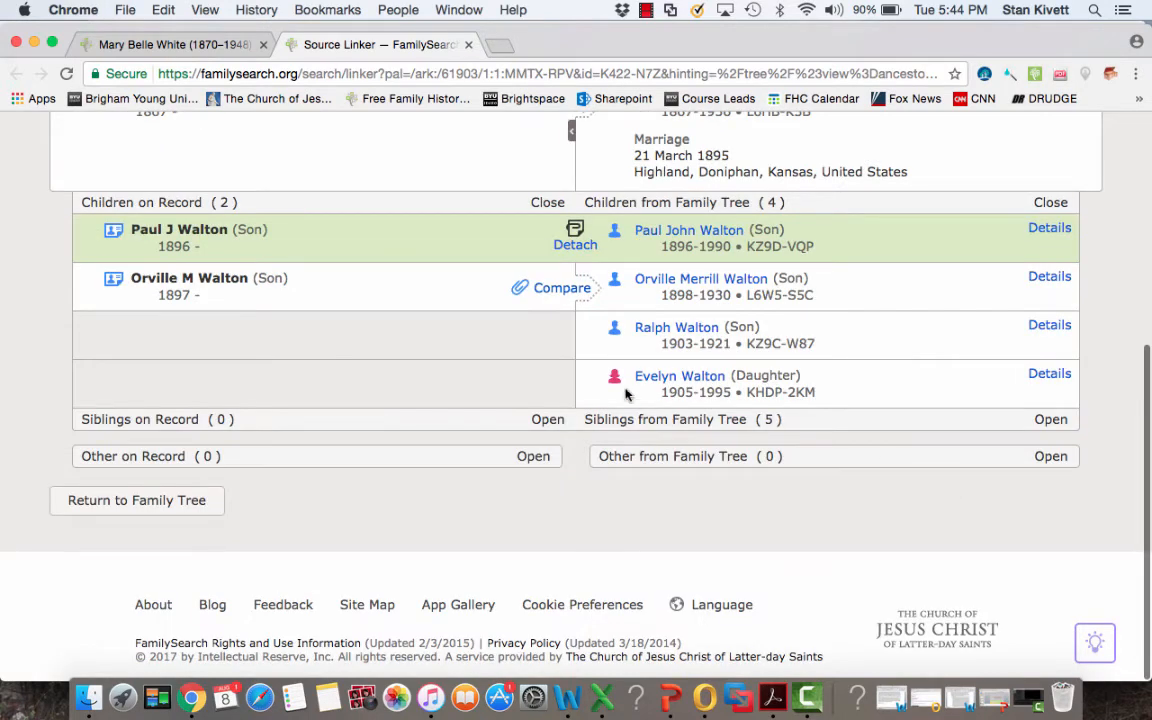
# - Compare the remaining unattached son's census entry with his Family Tree record, add the 1900 residence, and attach the source
pyautogui.click(562, 289)
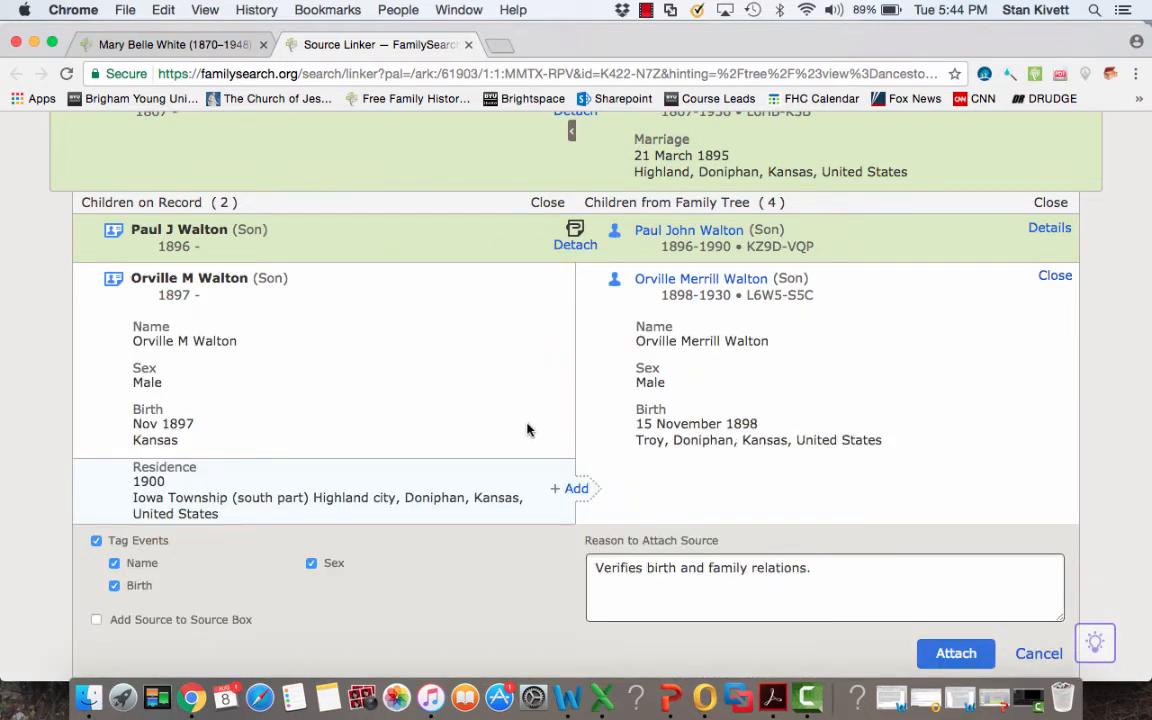
pyautogui.click(576, 490)
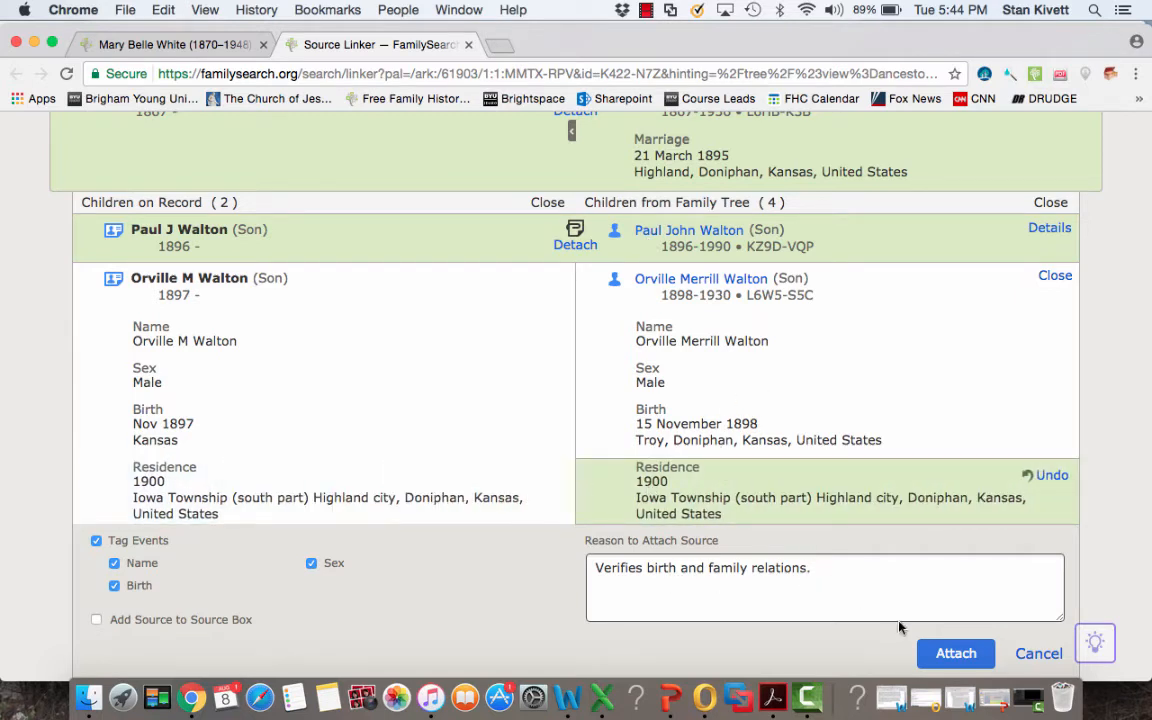
pyautogui.click(956, 653)
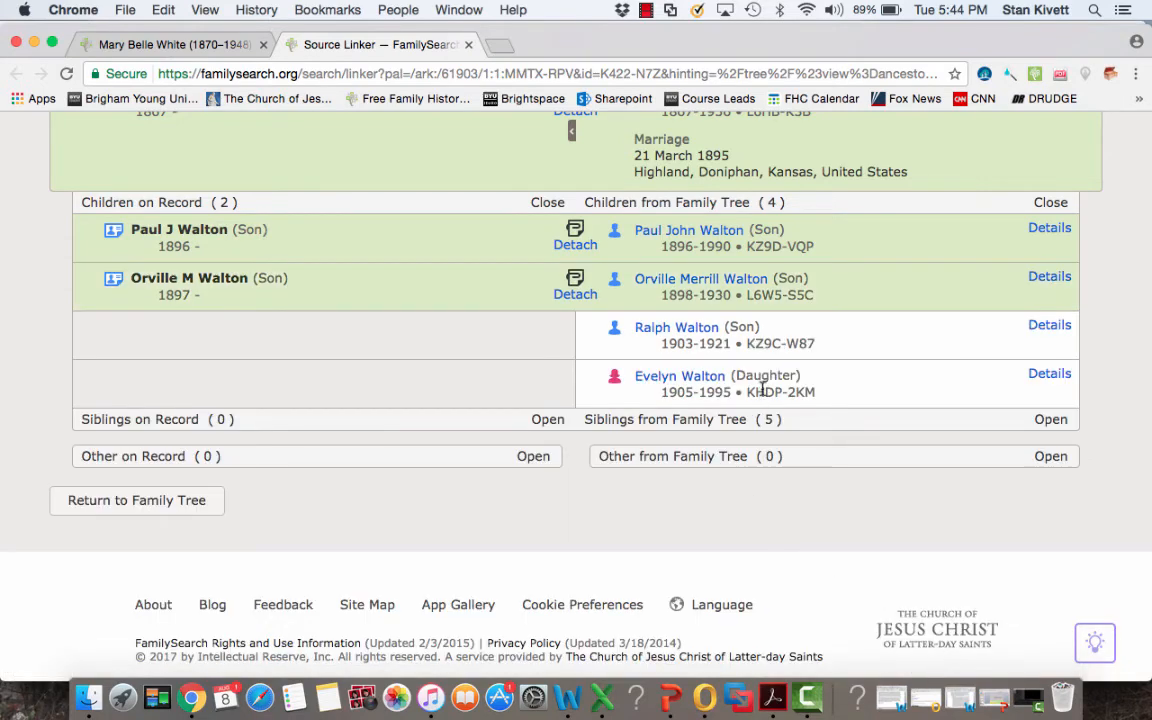
# - Review the attached census household and return from the Source Linker to the wife's person page
pyautogui.scroll(4, 711, 325)
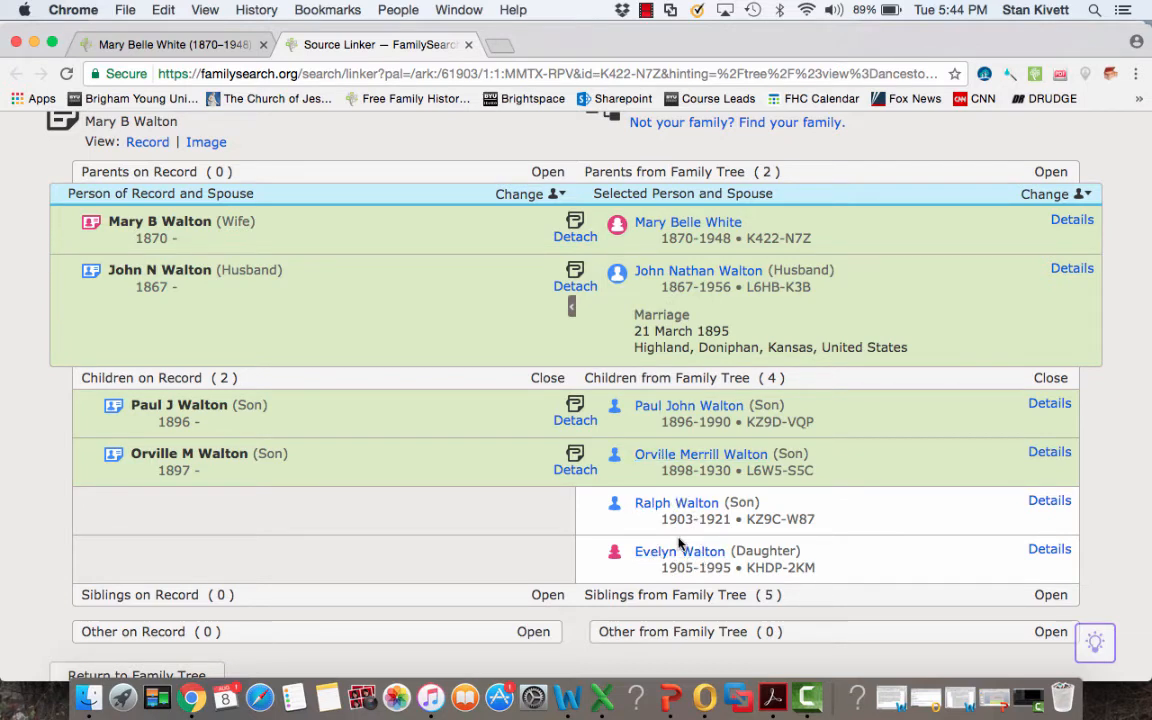
pyautogui.scroll(5, 678, 543)
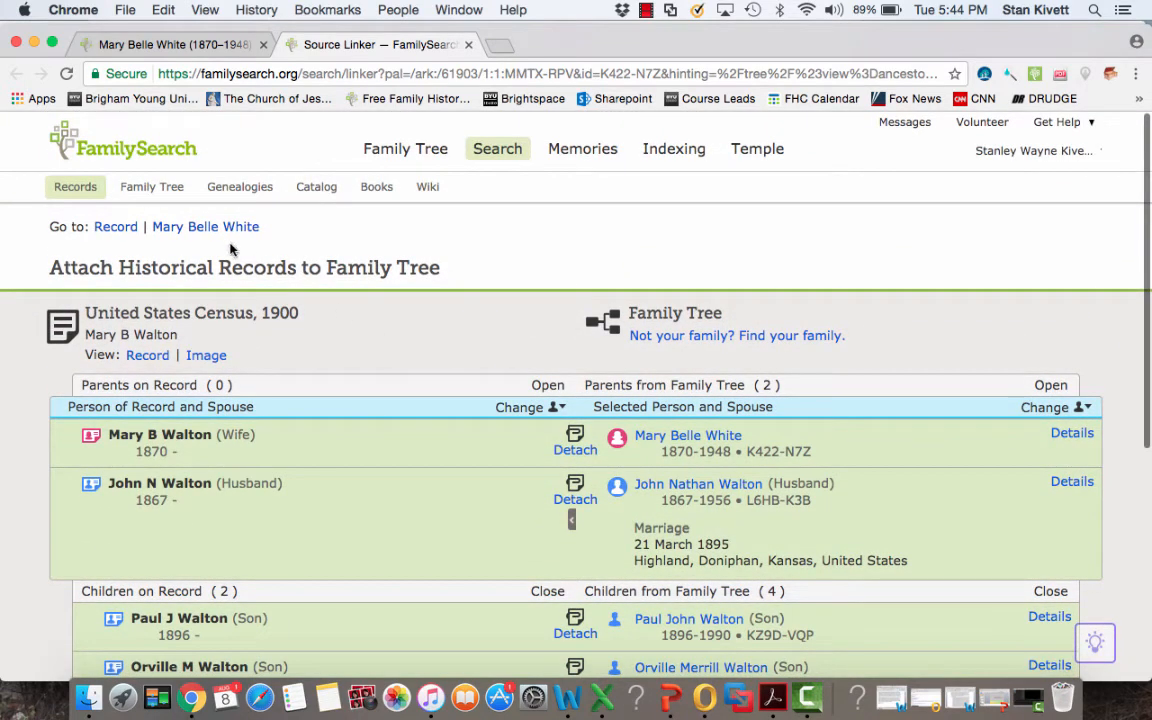
pyautogui.click(205, 228)
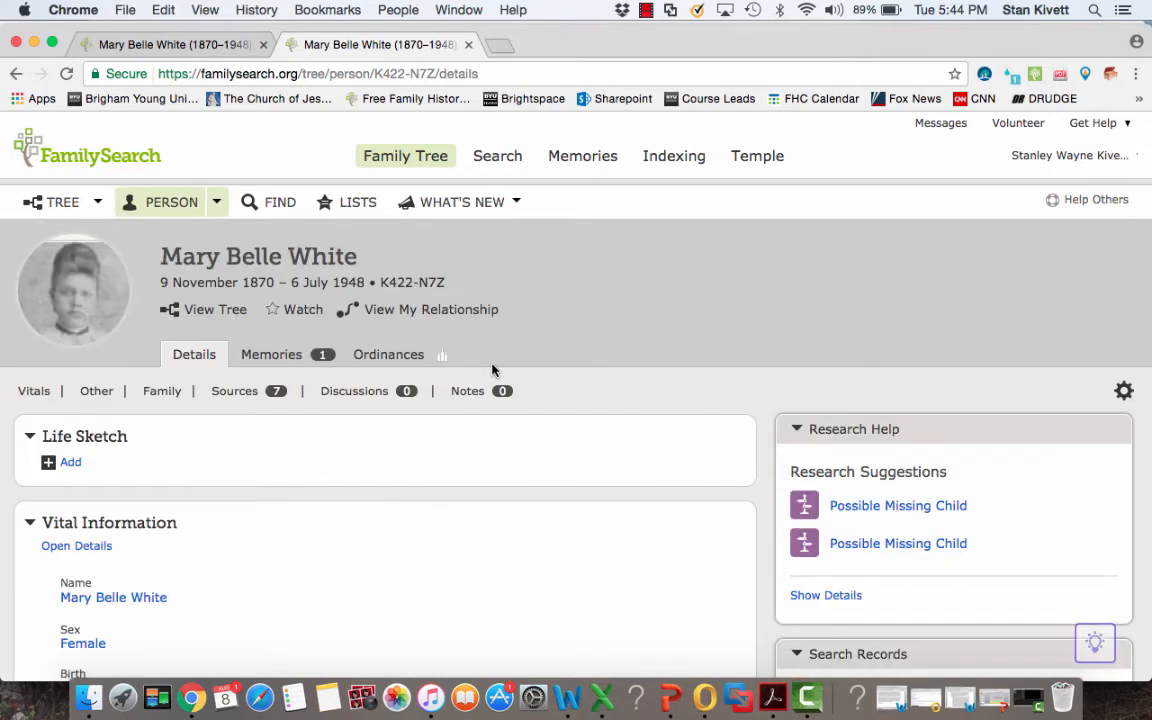
pyautogui.scroll(-1, 492, 370)
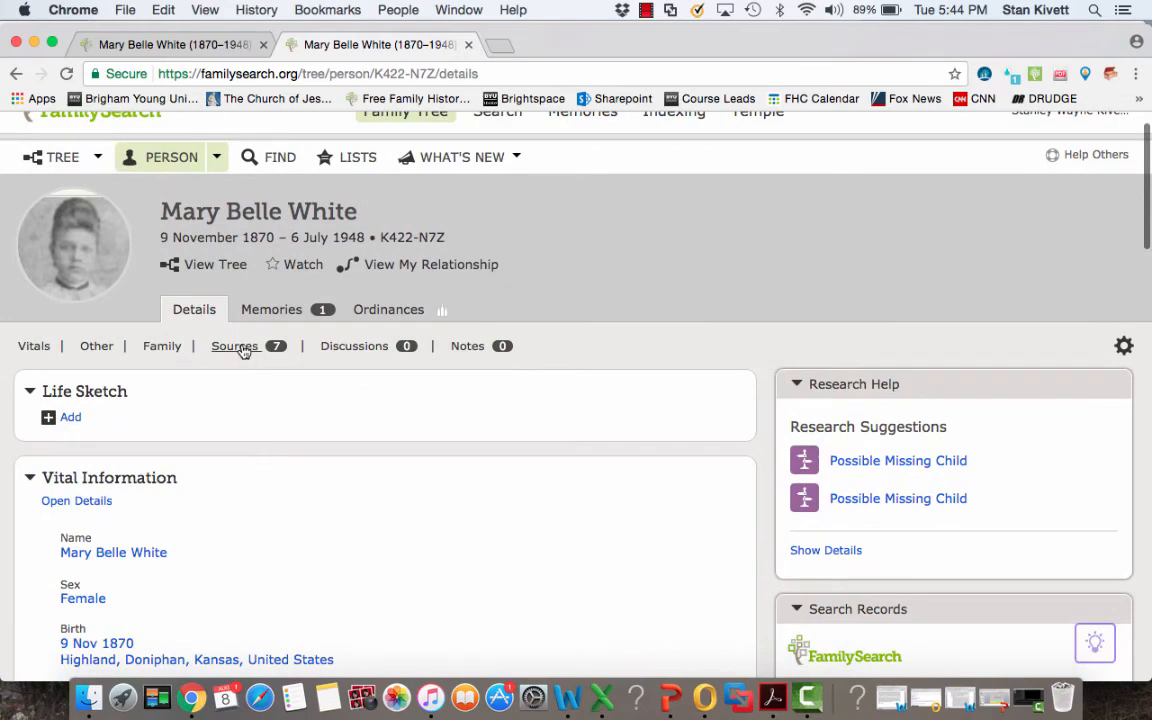
# - Go to the person's sources and reorder the census entries as 1880, 1900 and 1920 below the Find A Grave Index
pyautogui.click(241, 349)
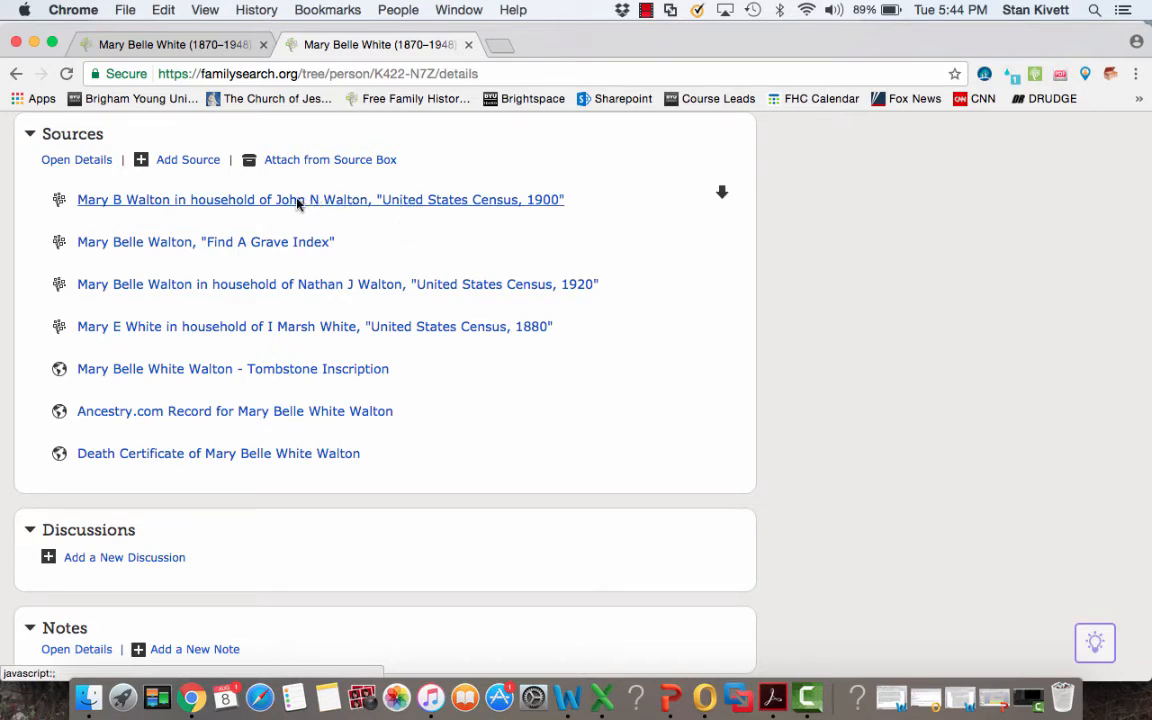
pyautogui.moveTo(298, 201); pyautogui.dragTo(285, 264)
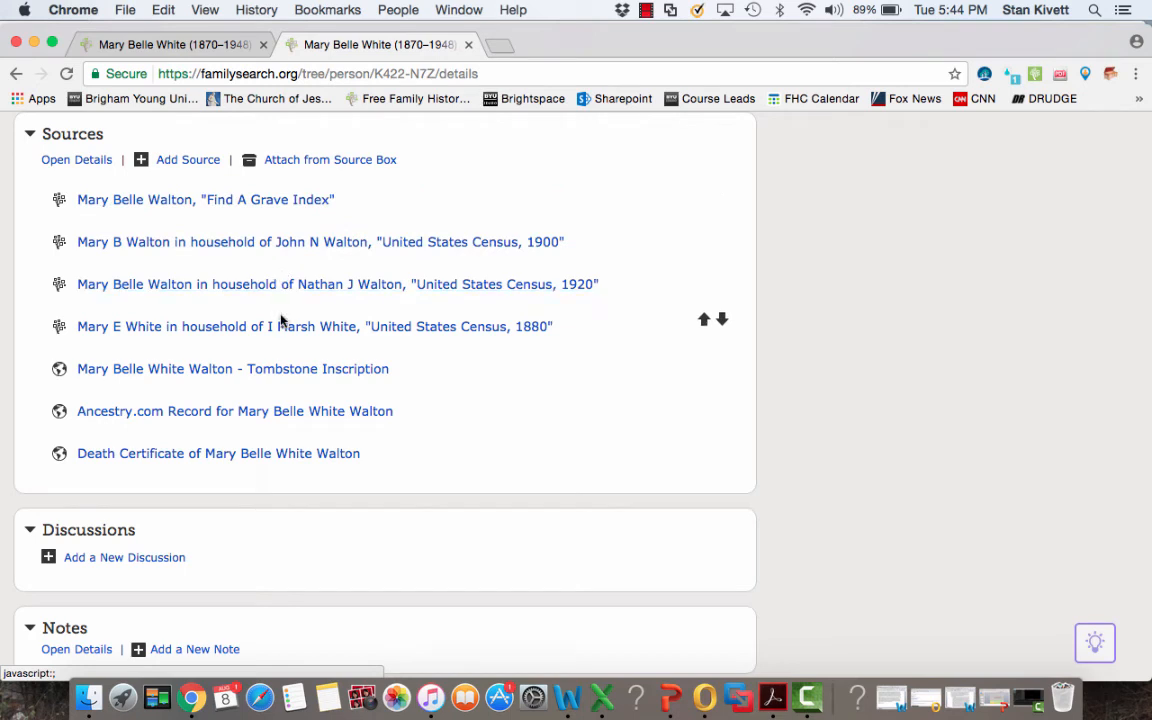
pyautogui.moveTo(282, 330); pyautogui.dragTo(280, 222)
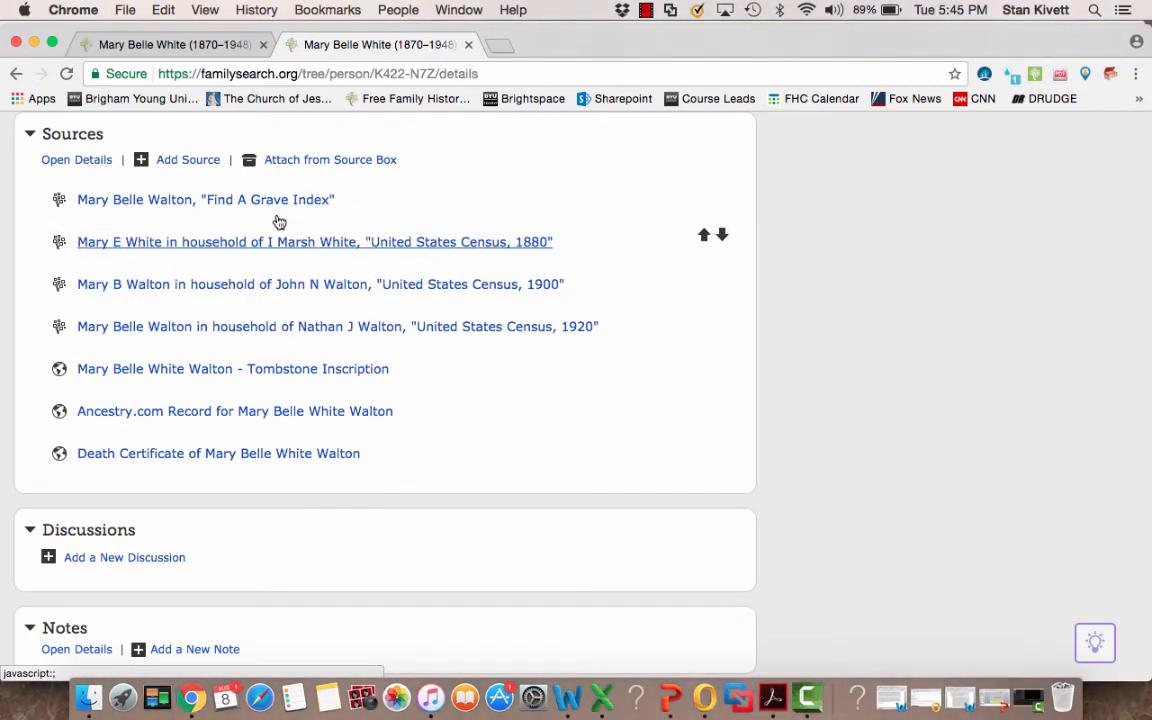
# - Open the details of the 1900 United States Census source to view its image and indexed information
pyautogui.click(295, 287)
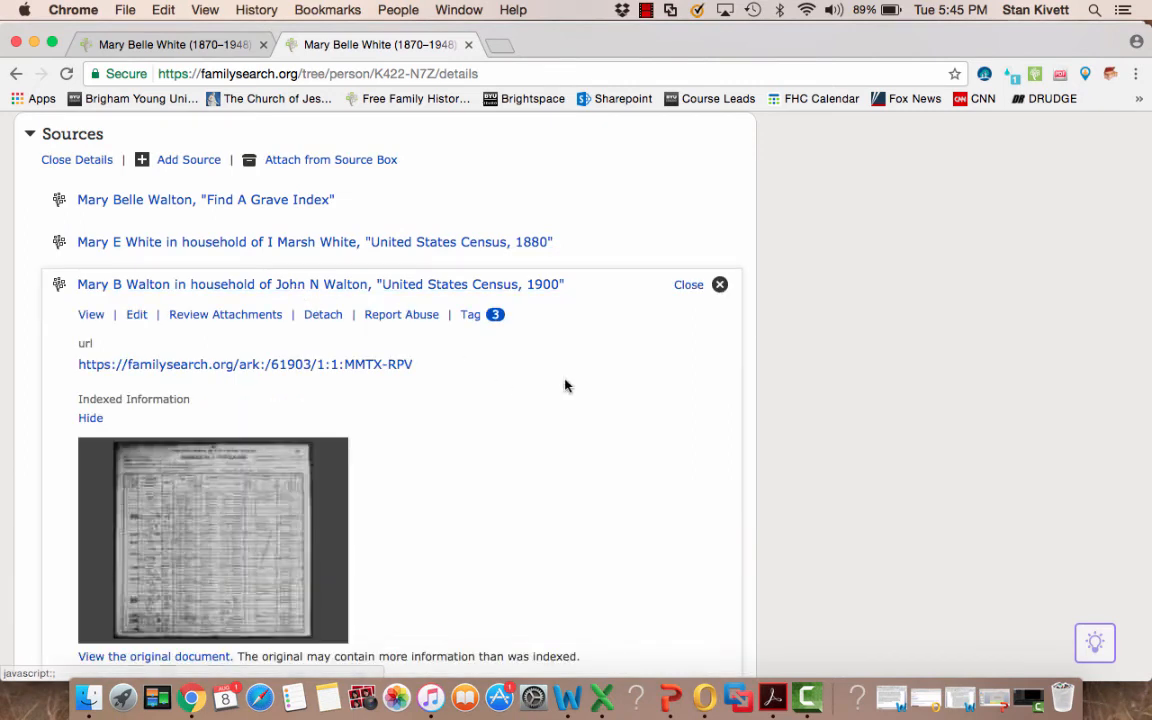
pyautogui.scroll(-3, 573, 386)
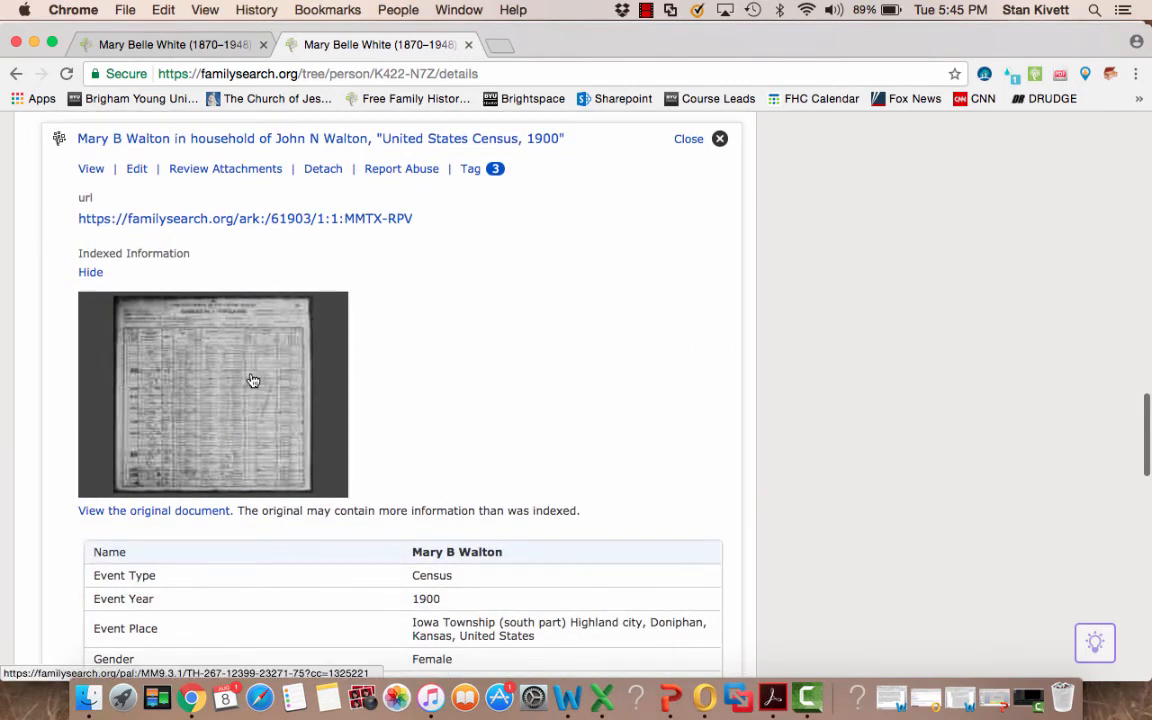
# - Review the 1900 census source's indexed information, household members and citation, and close its details to return to the beginning of the person page
pyautogui.scroll(-6, 481, 355)
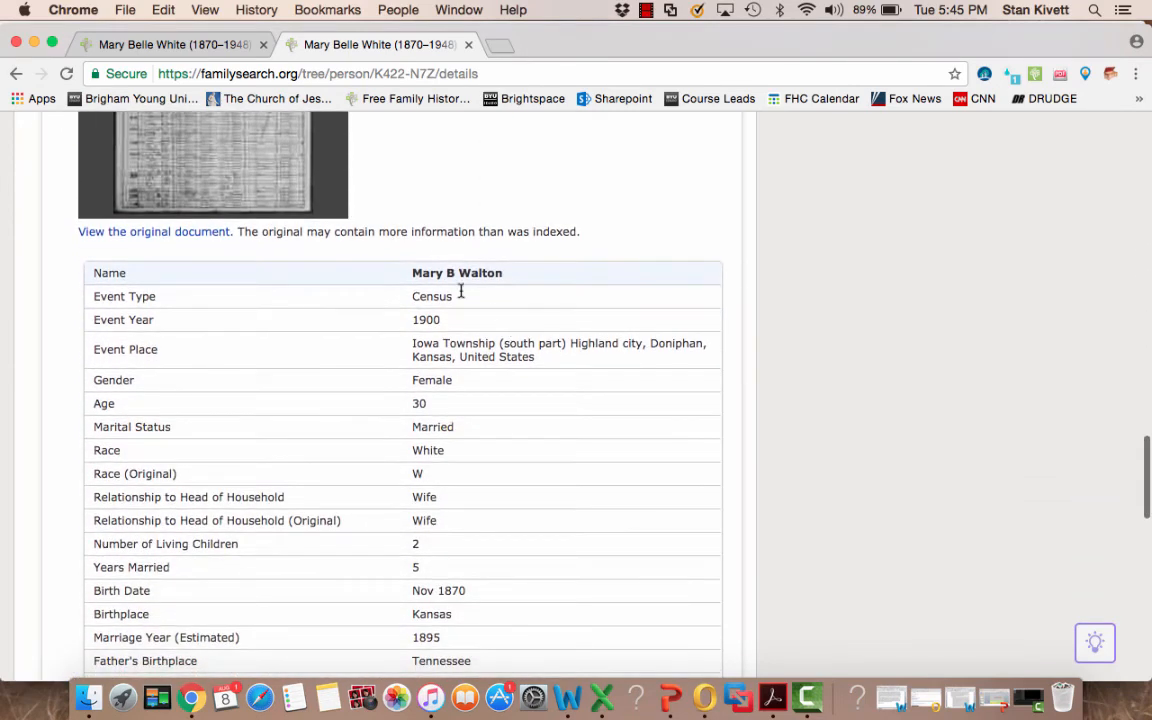
pyautogui.scroll(-10, 382, 530)
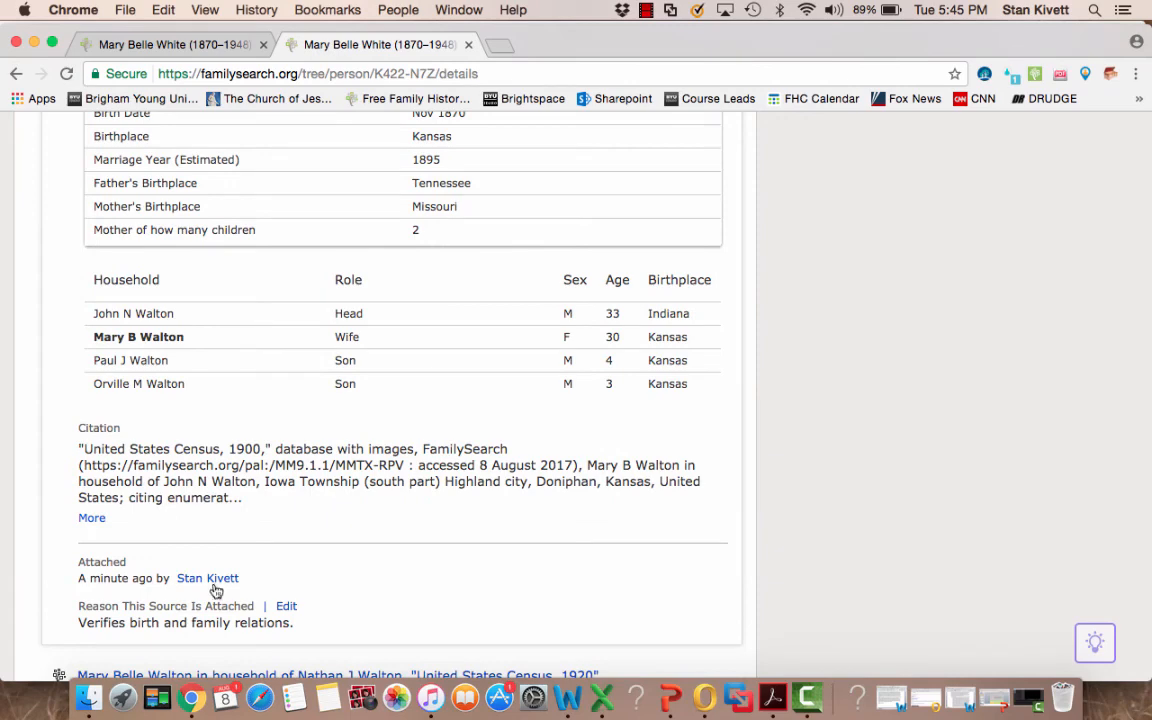
pyautogui.scroll(10, 334, 586)
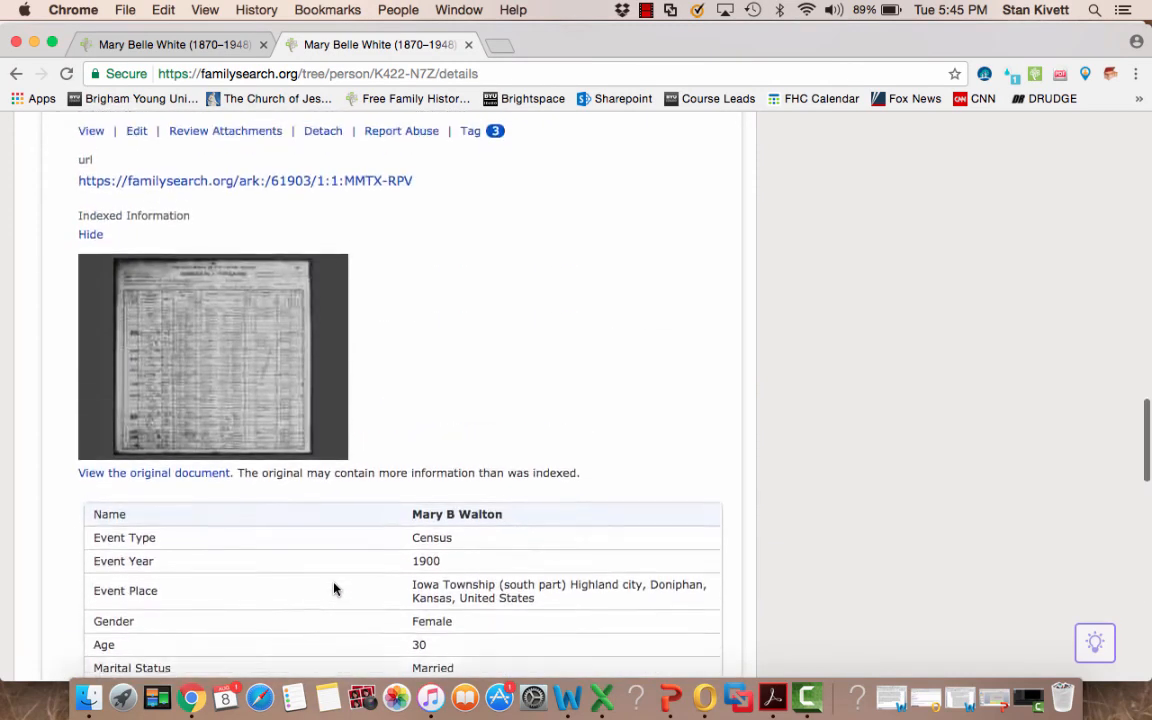
pyautogui.scroll(1, 334, 589)
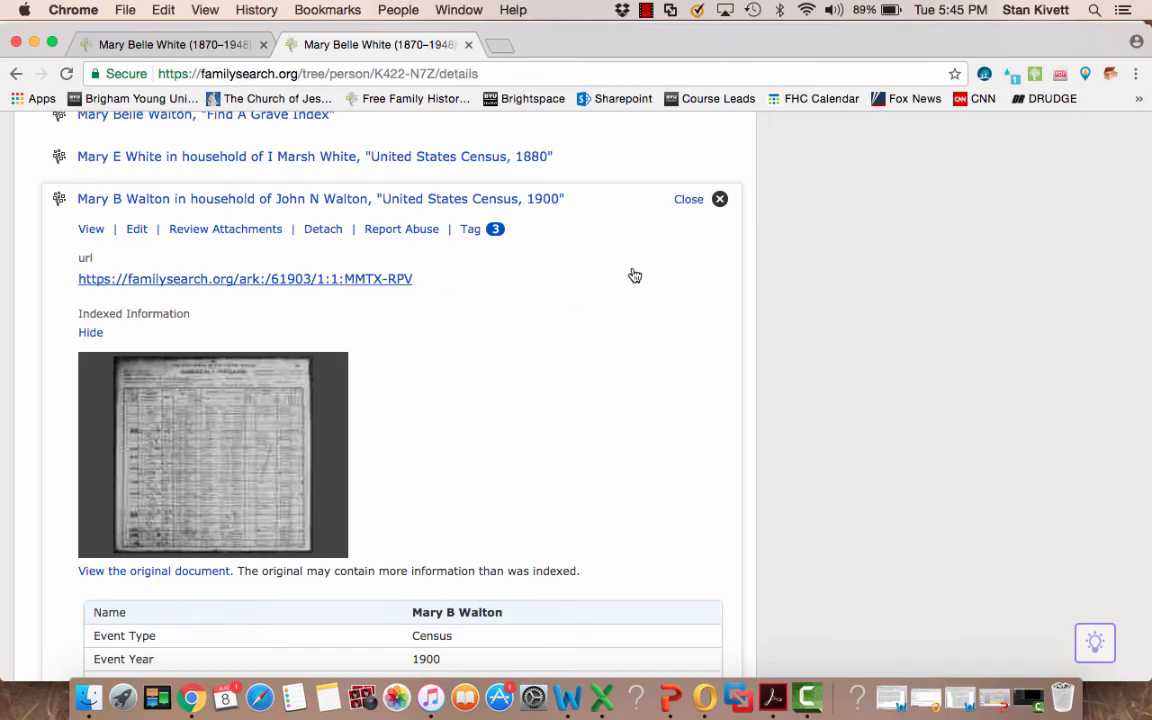
pyautogui.click(689, 200)
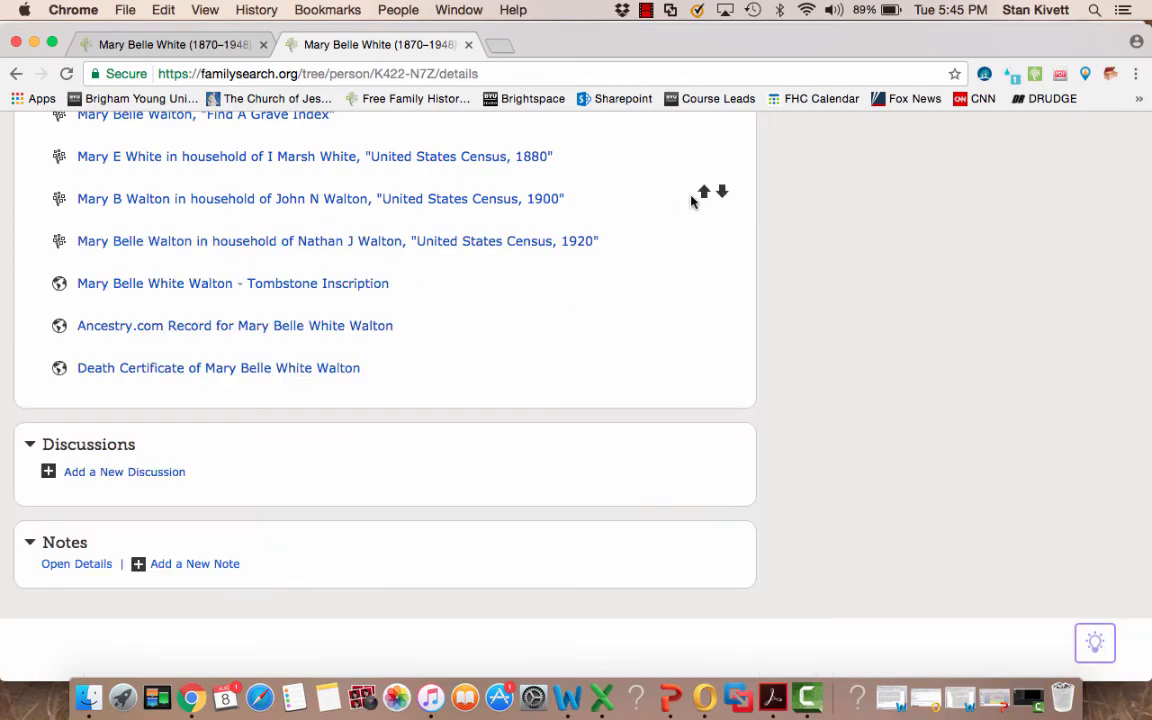
pyautogui.scroll(10, 691, 202)
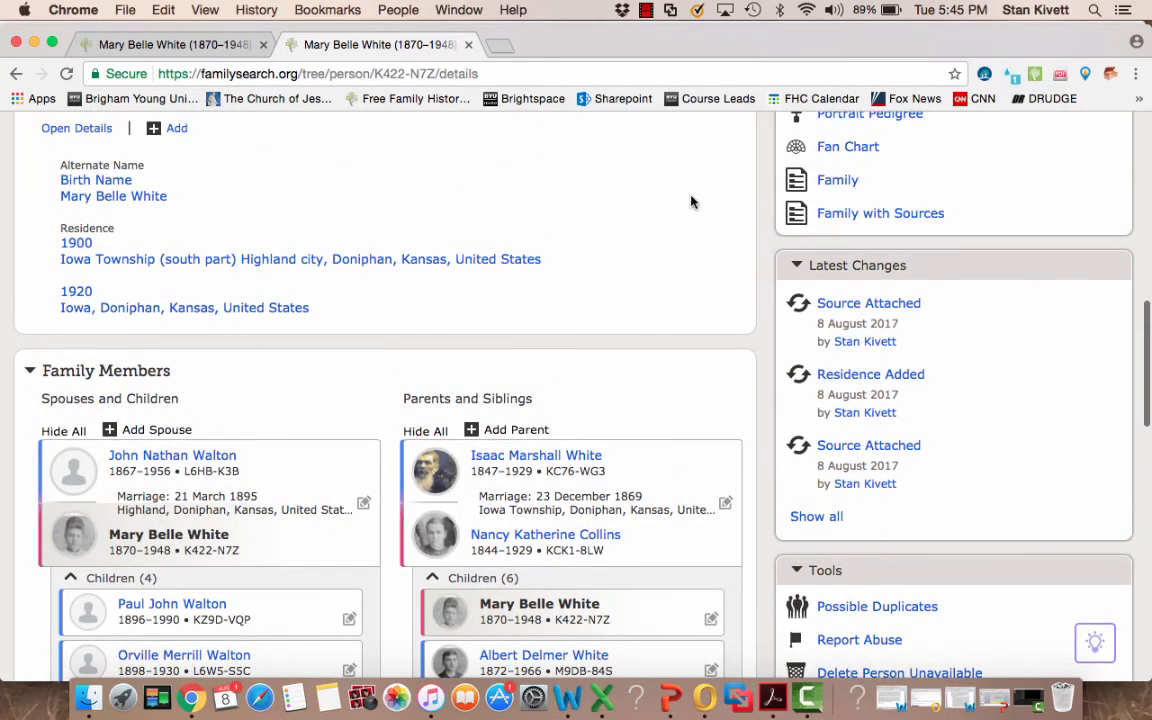
pyautogui.scroll(10, 690, 202)
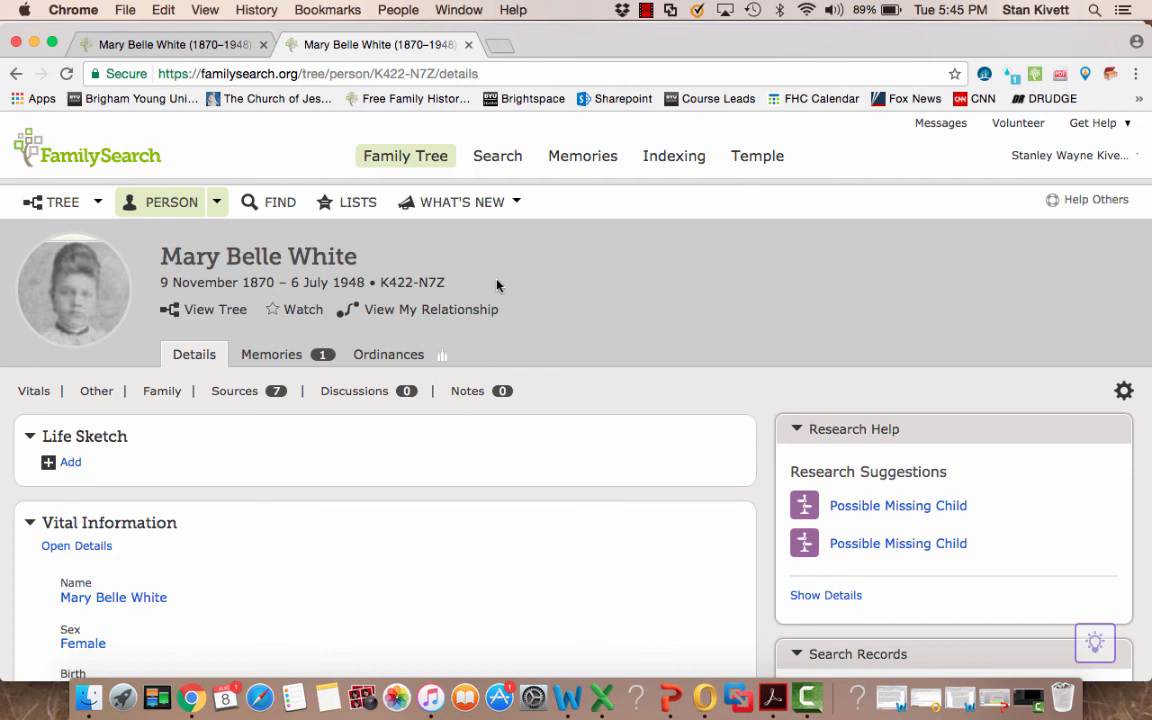
pyautogui.click(807, 697)
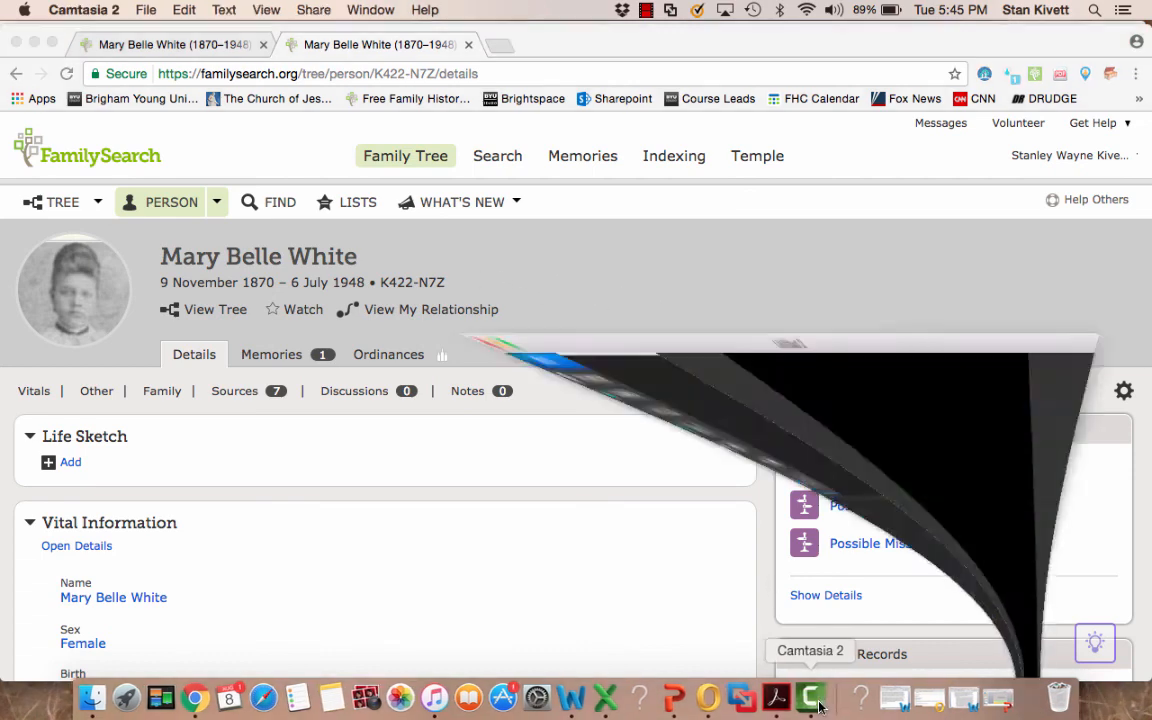
pyautogui.click(146, 12)
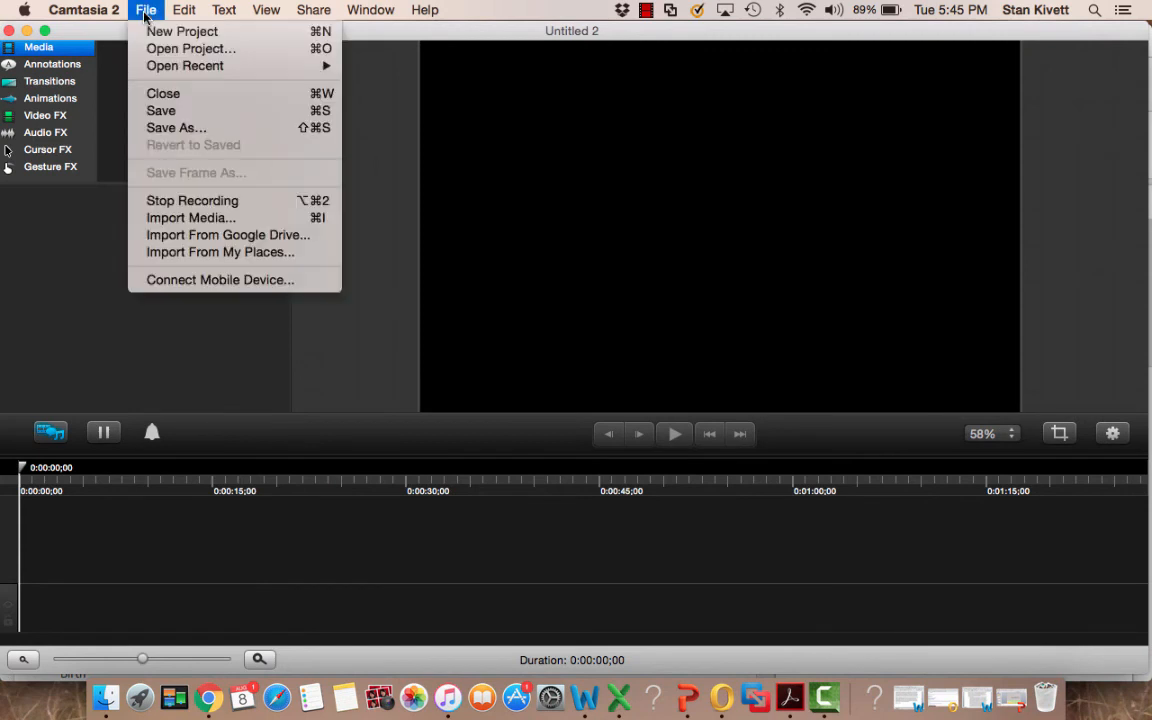